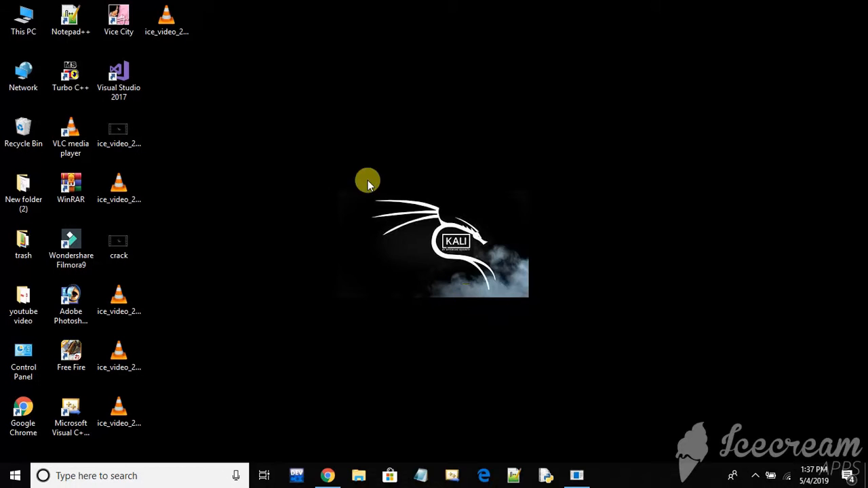
Switch to Chrome and close the two open Wix tabs.
left_click_drag(366, 183, 558, 332)
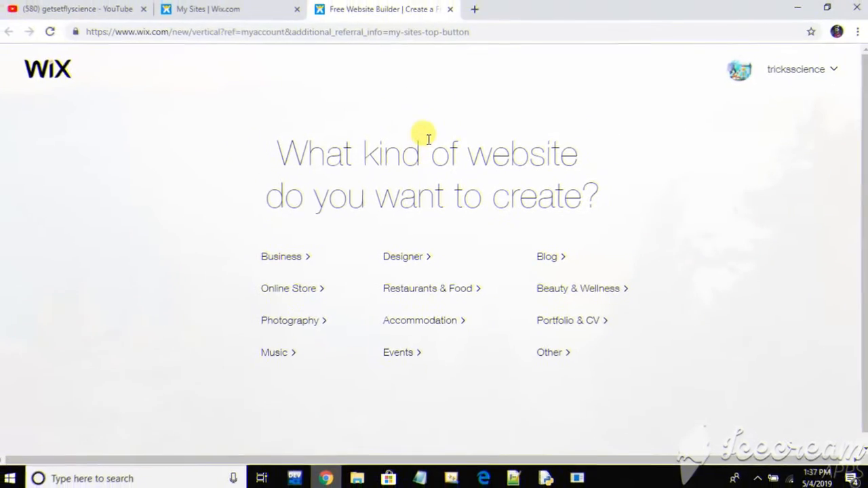
left_click(450, 9)
left_click(302, 12)
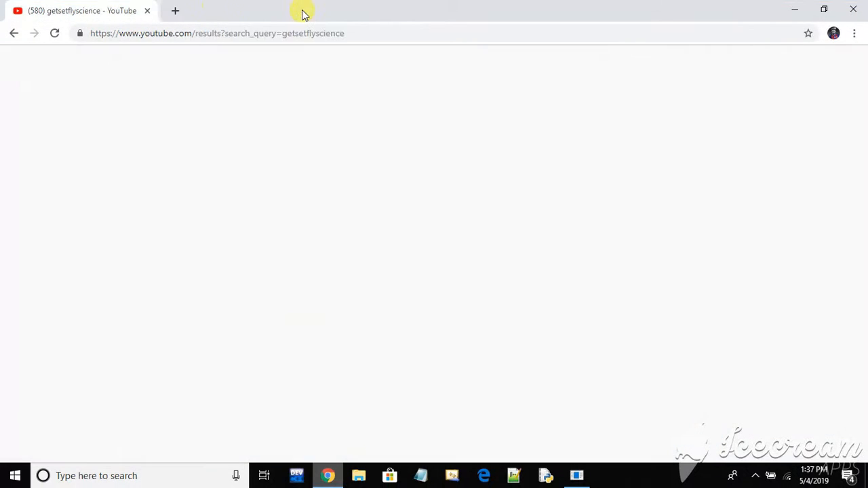
left_click(170, 10)
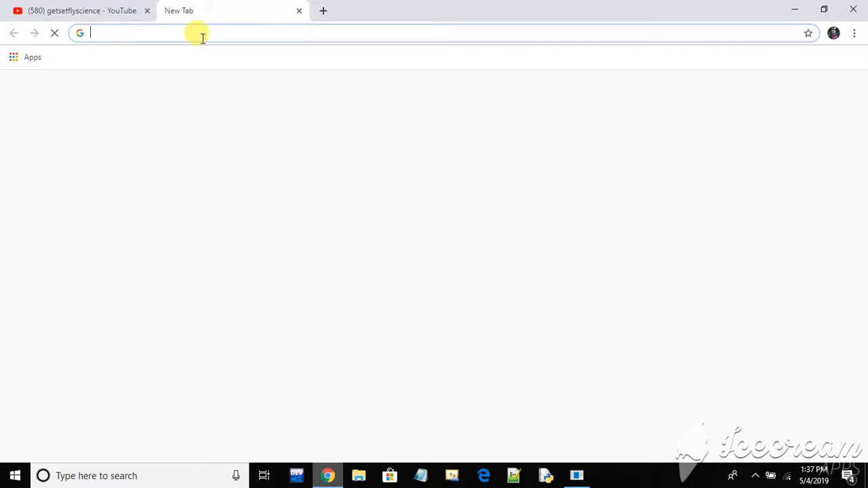
type("www.wi")
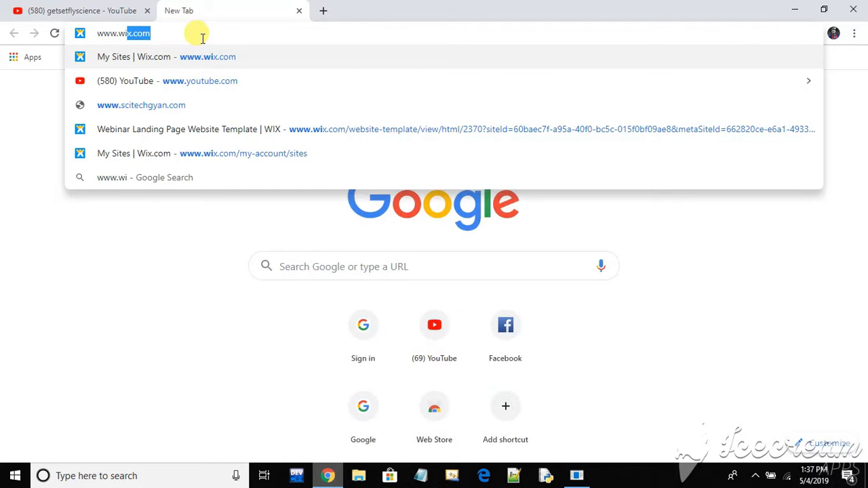
type("x.com")
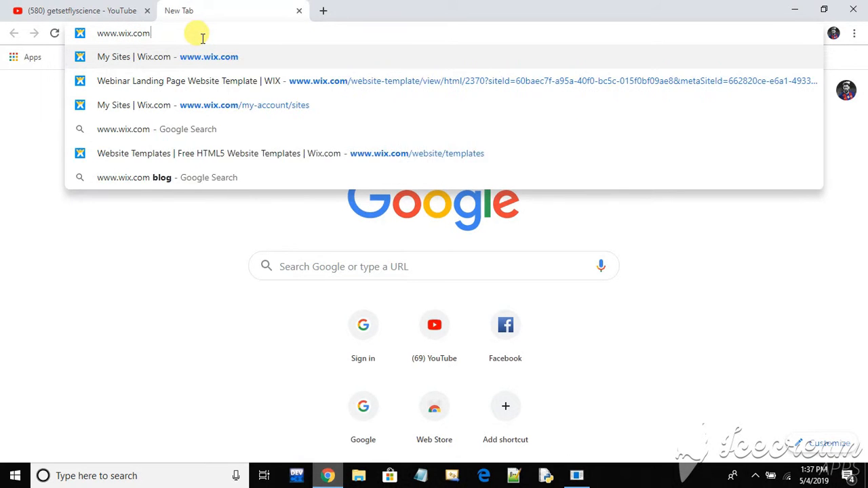
key("Return")
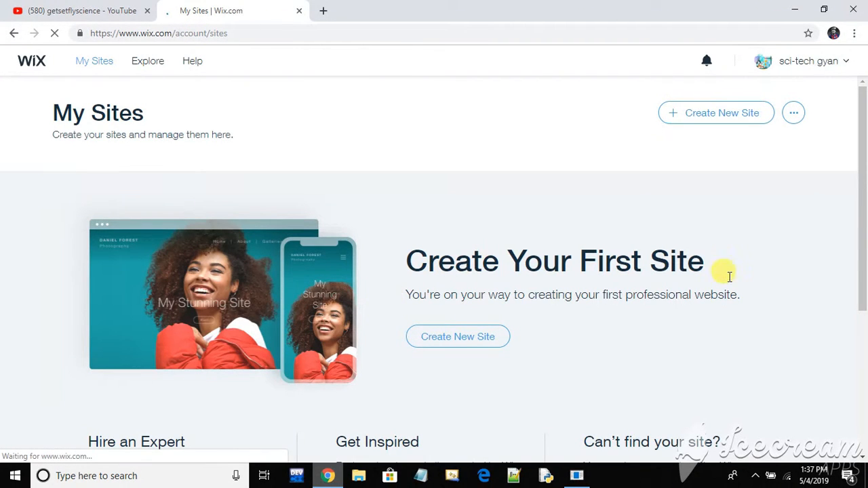
Sign out of the current Wix account.
mouse_move(862, 189)
left_mouse_down()
mouse_move(865, 318)
mouse_move(859, 179)
left_mouse_up()
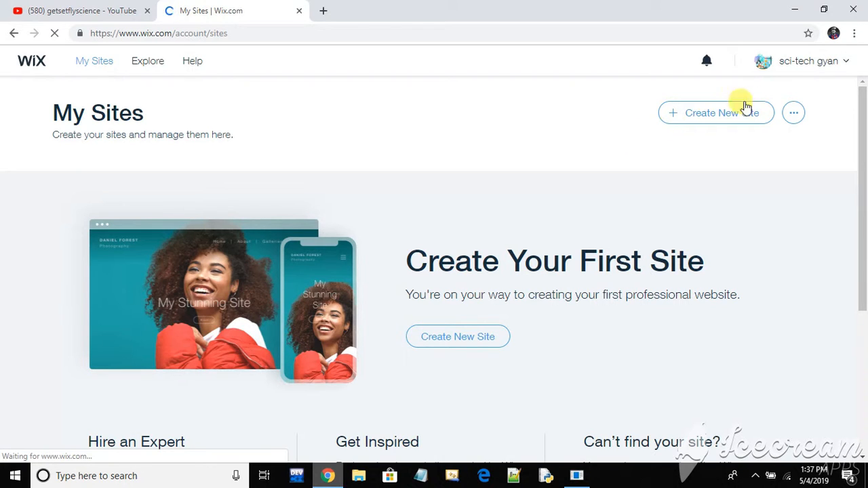
left_click(828, 63)
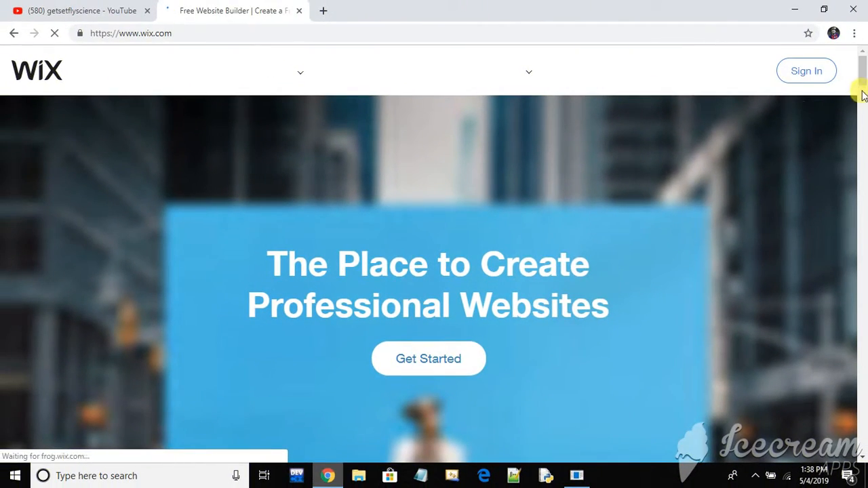
Look over the Wix homepage and get started from it to reach the login page.
scroll(861, 85, "down", 3)
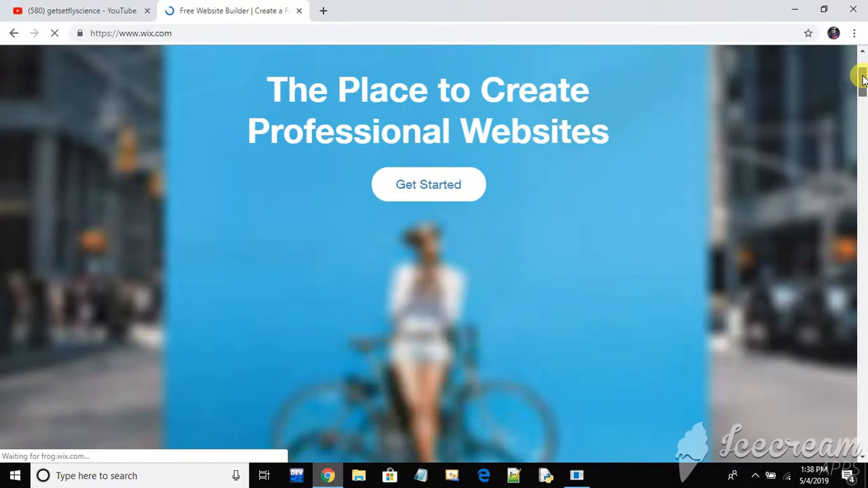
scroll(860, 60, "up", 3)
scroll(861, 86, "down", 2)
scroll(861, 87, "up", 2)
scroll(859, 88, "down", 1)
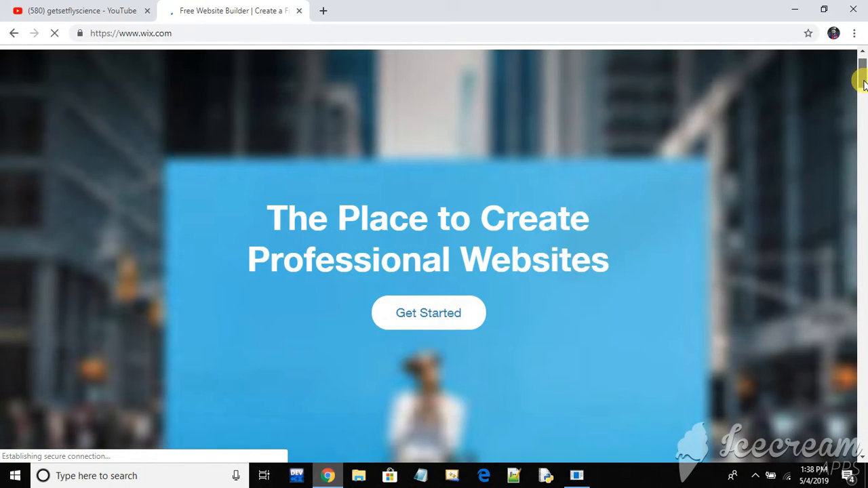
scroll(861, 81, "down", 2)
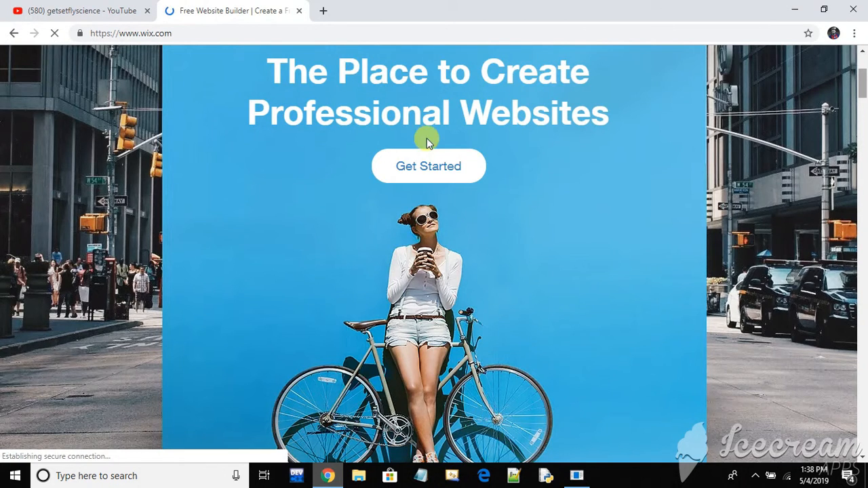
scroll(427, 143, "up", 3)
left_click(420, 370)
left_click(577, 477)
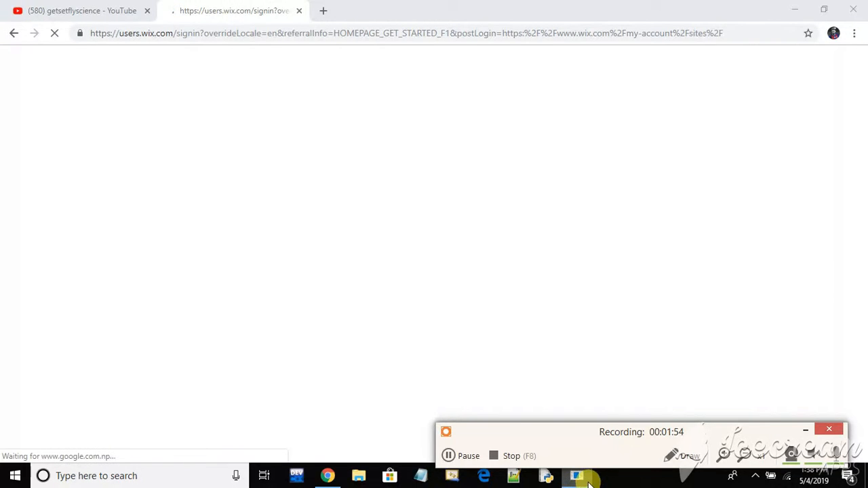
left_click(805, 428)
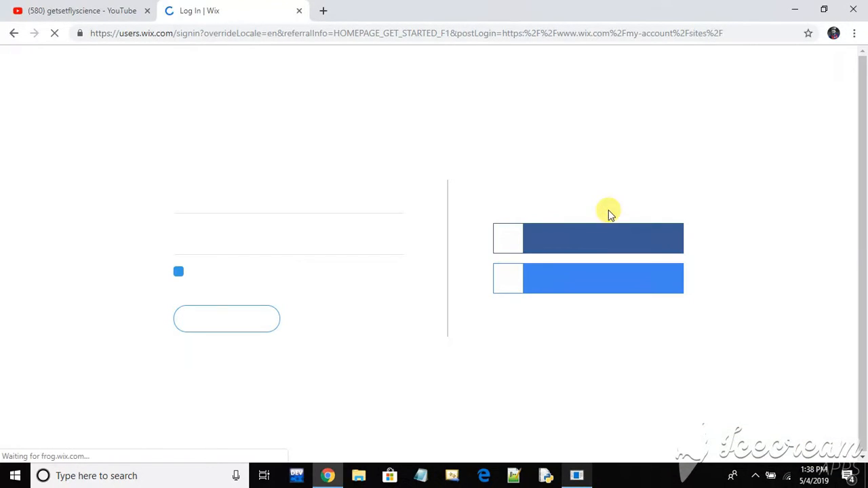
Log in to Wix with Google, choosing the second listed account.
left_click(592, 278)
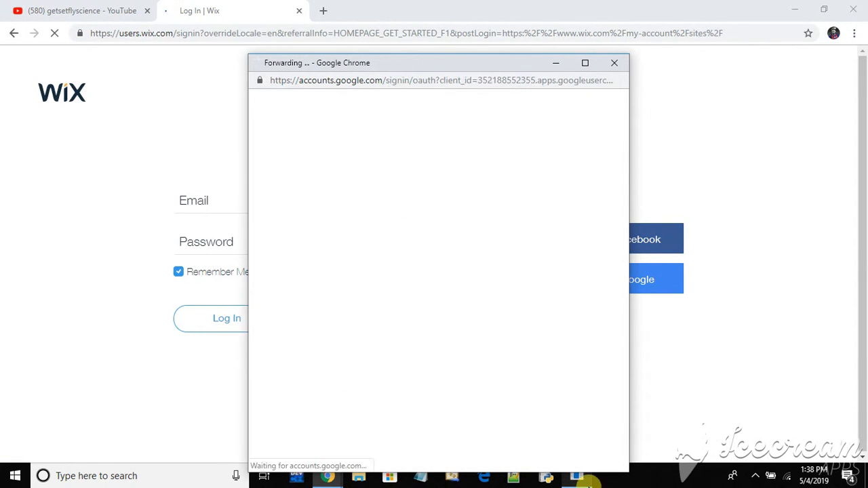
left_click(576, 476)
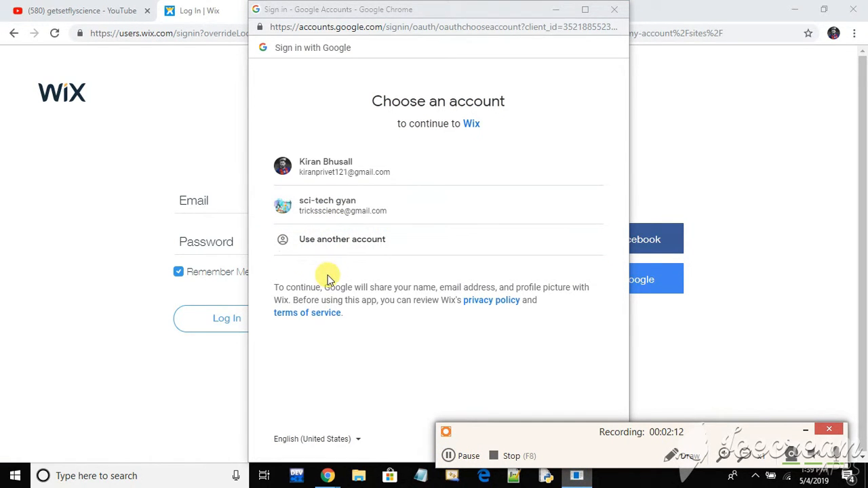
left_click(366, 209)
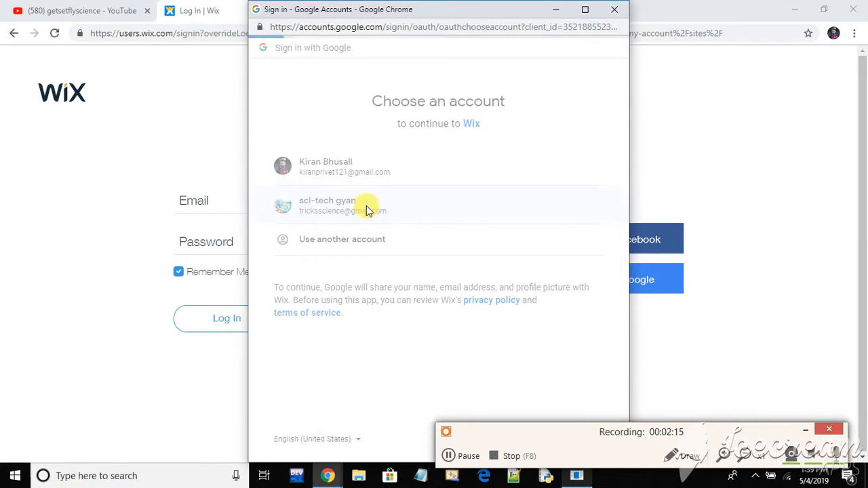
left_click(451, 459)
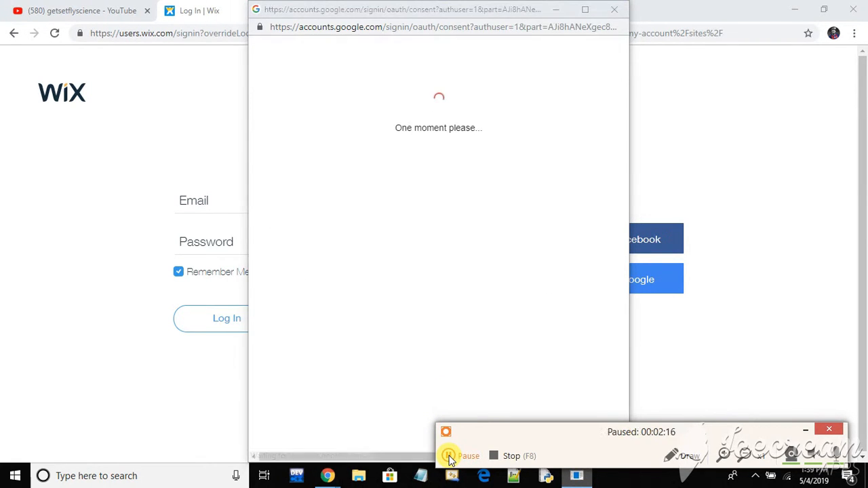
left_click(450, 459)
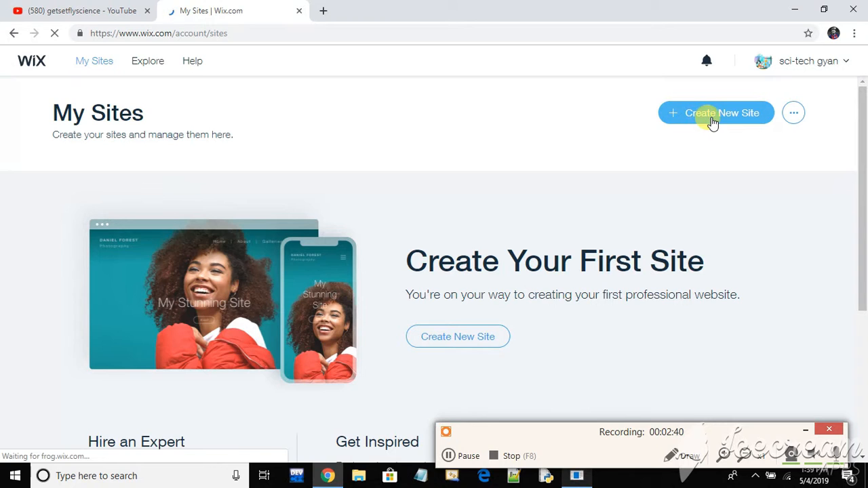
Create a new site of the kind Other and choose to build it from a template with the Wix Editor.
left_click(492, 344)
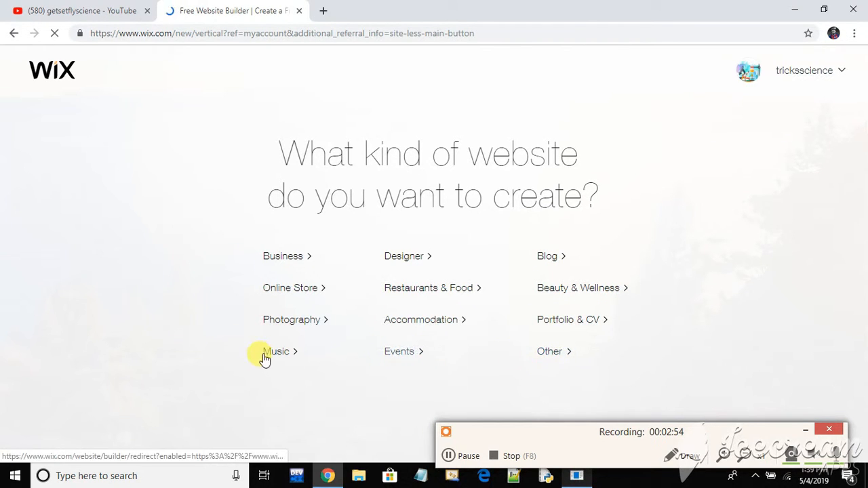
left_click(549, 351)
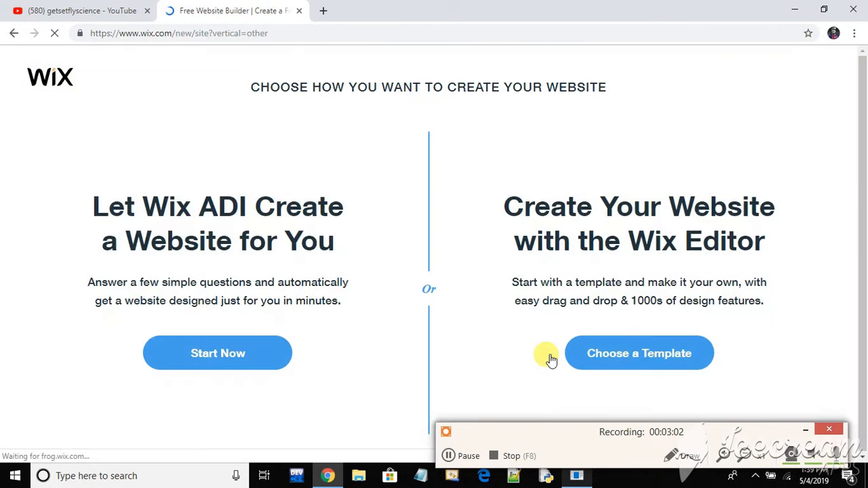
left_click(617, 351)
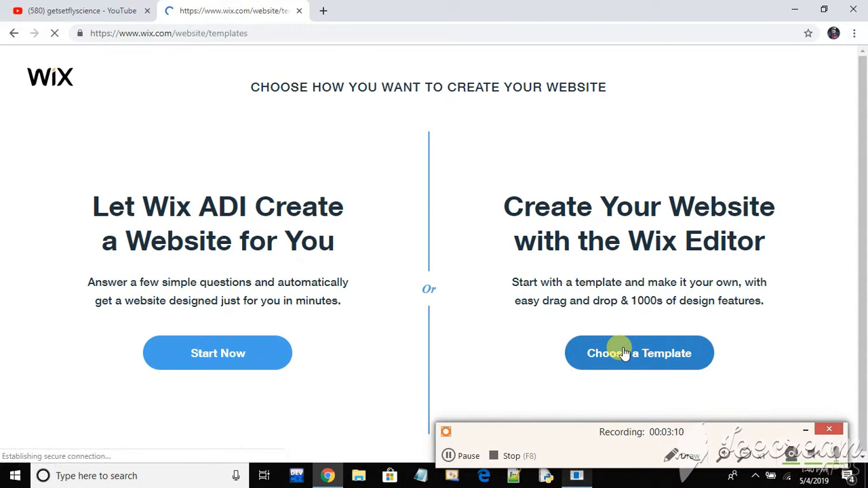
left_click(459, 455)
left_click(459, 455)
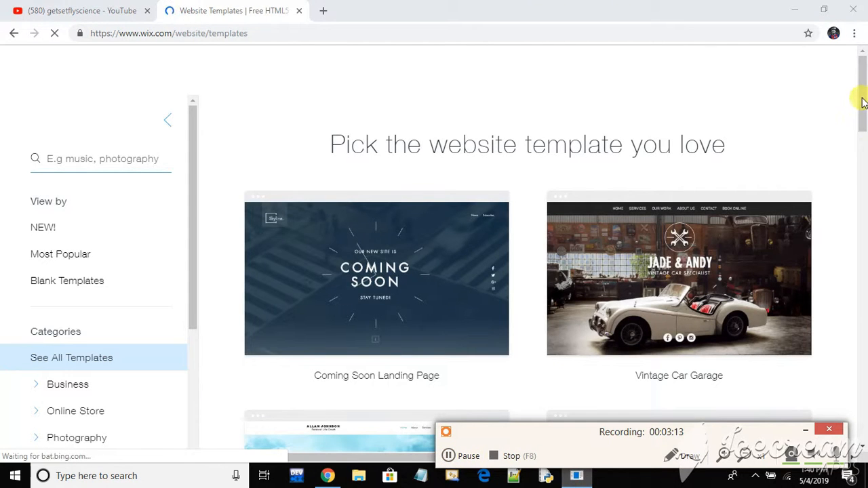
Open the preview of the Webinar Landing Page template and look through it down to its footer.
left_click_drag(862, 101, 863, 214)
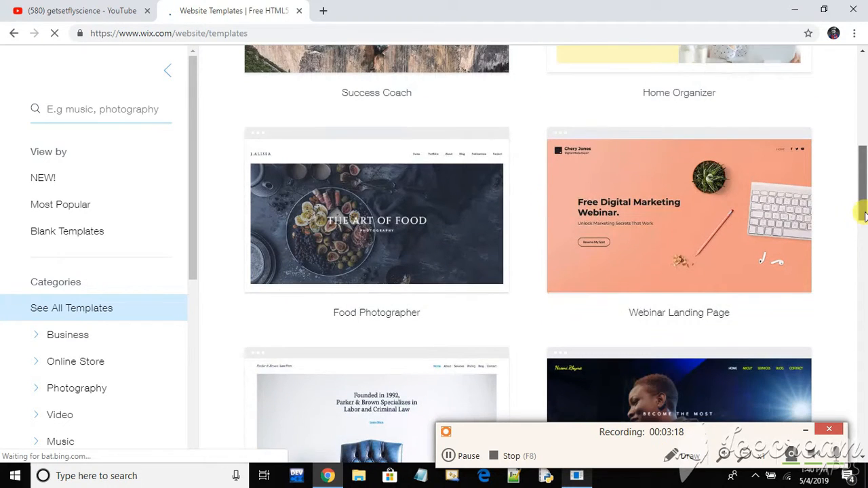
mouse_move(647, 265)
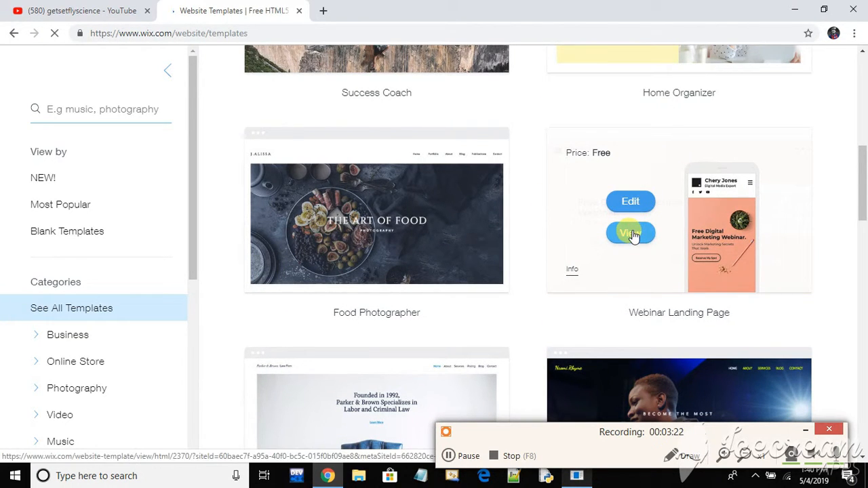
left_click(630, 233)
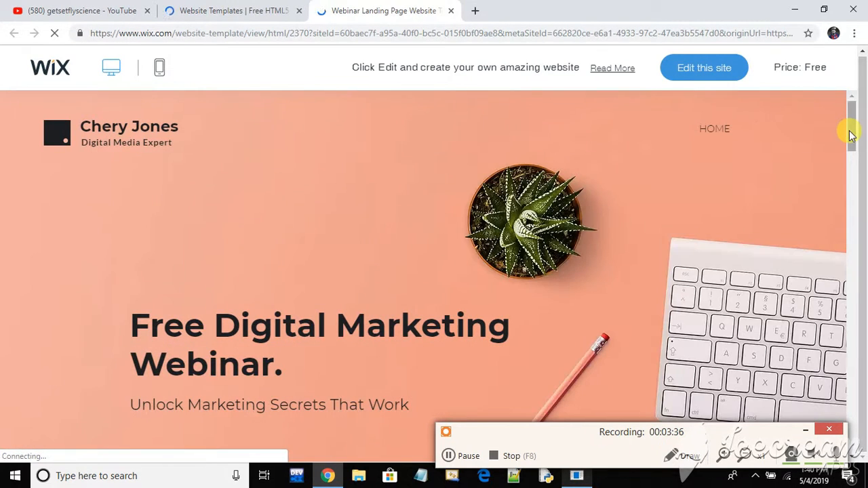
left_click_drag(849, 130, 853, 162)
left_click_drag(860, 234, 863, 427)
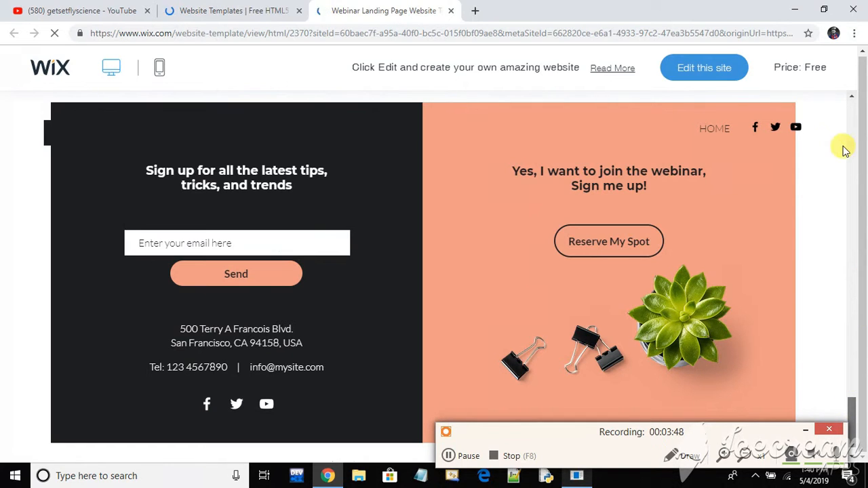
left_click(459, 456)
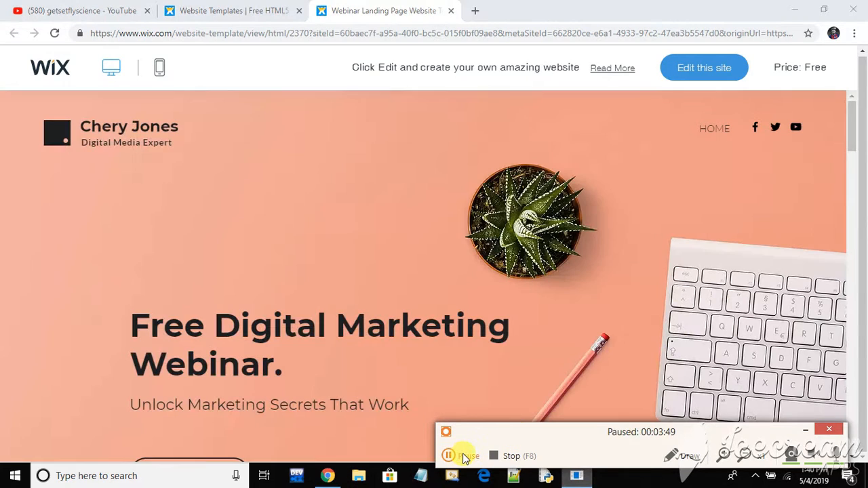
left_click(459, 455)
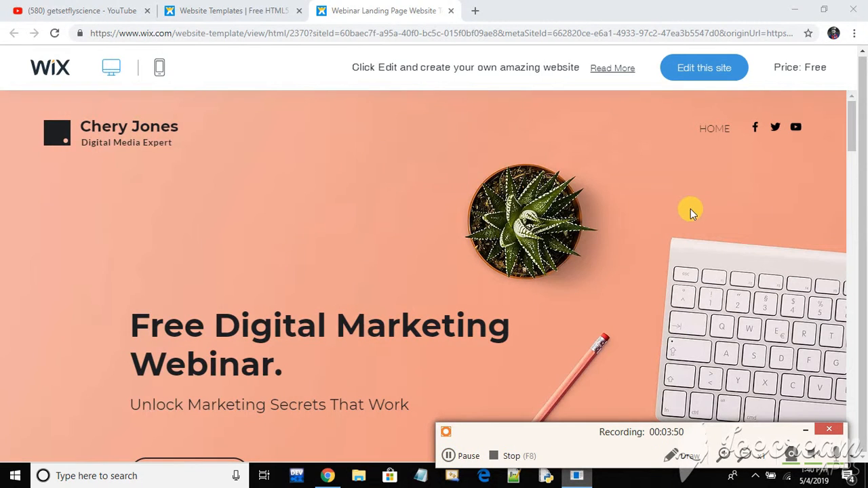
Open the previewed Webinar Landing Page template for editing in the Wix Editor.
left_click(697, 71)
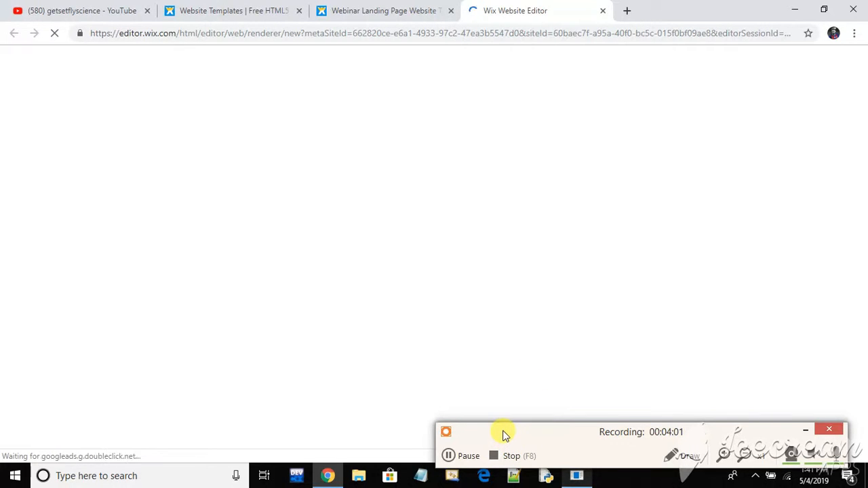
left_click(451, 456)
left_click(461, 458)
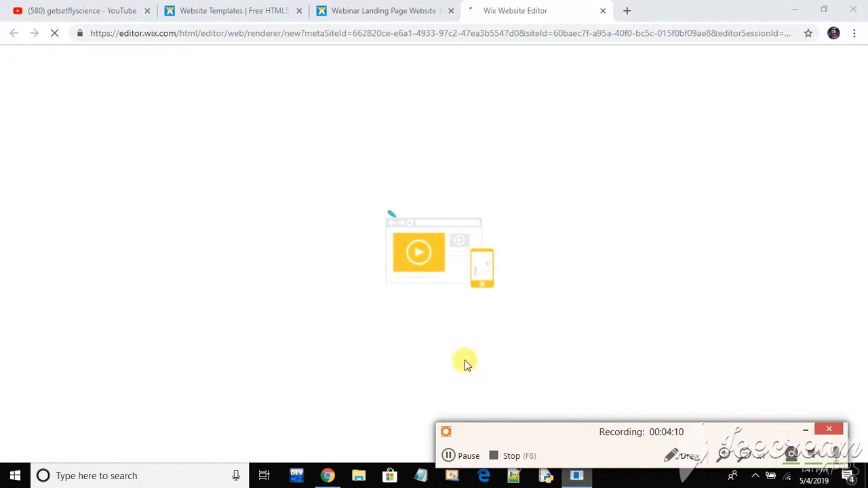
left_click(458, 463)
left_click(460, 463)
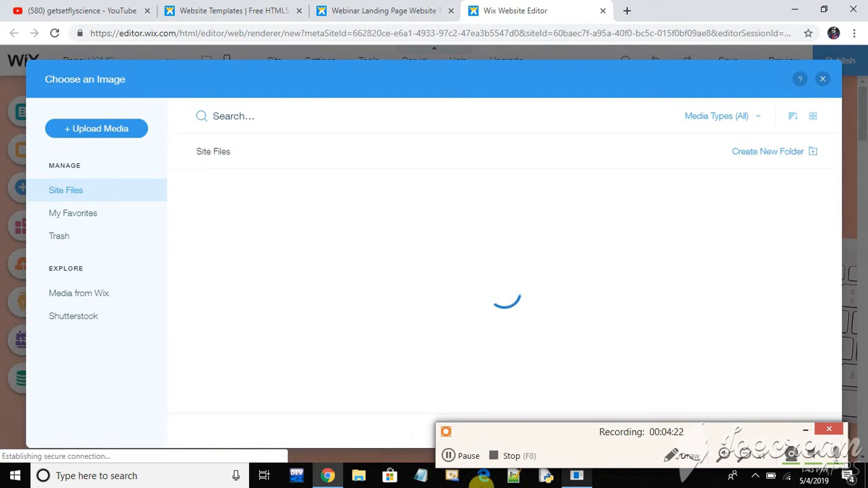
left_click(469, 461)
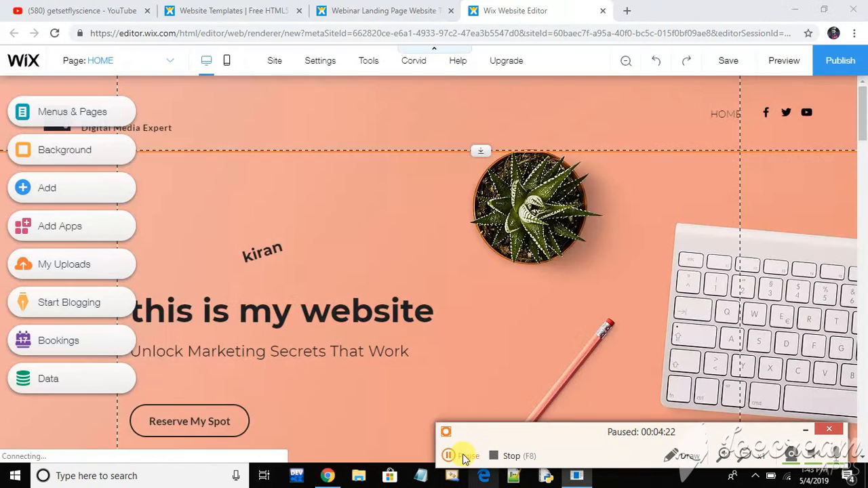
left_click(464, 456)
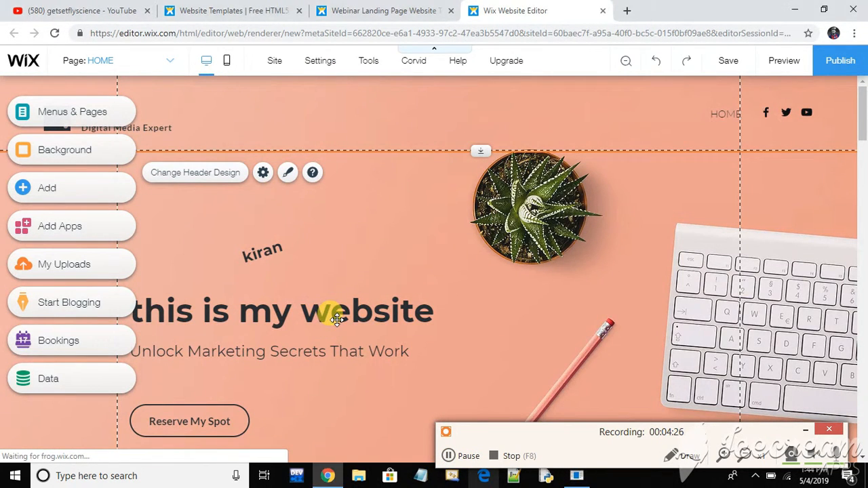
Replace the main heading "this is my website" with "this is a tutorial".
left_click(180, 294)
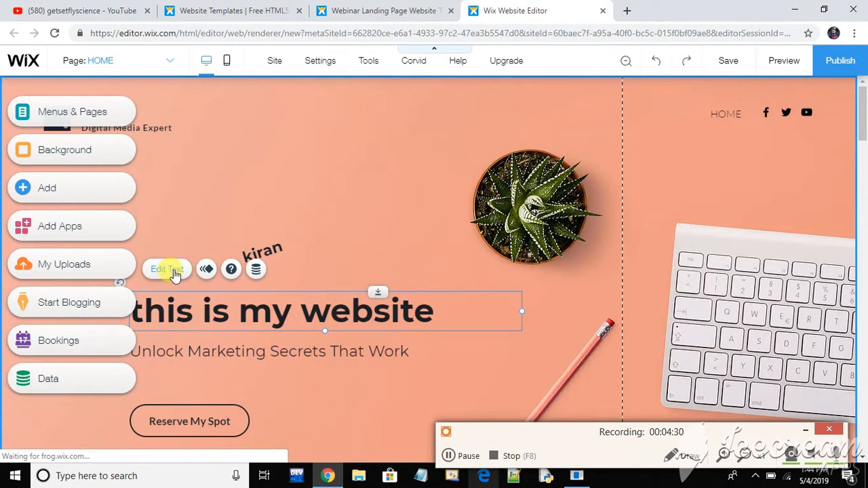
double_click(278, 306)
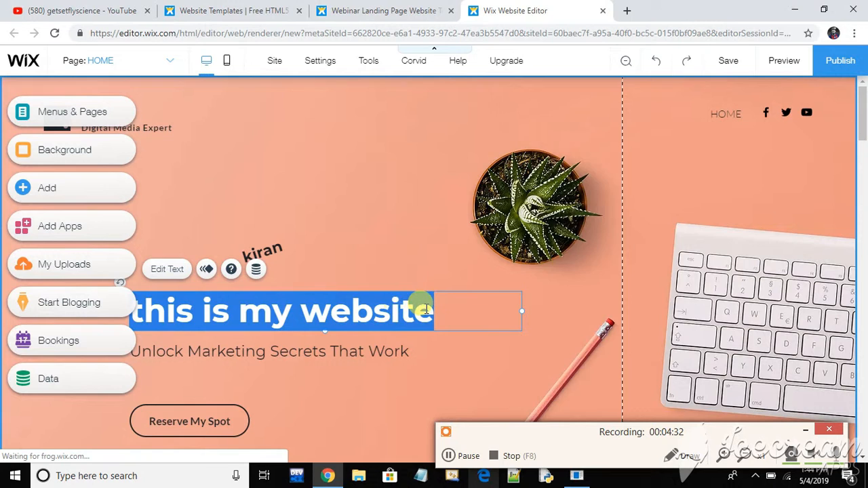
key("BackSpace")
type("th")
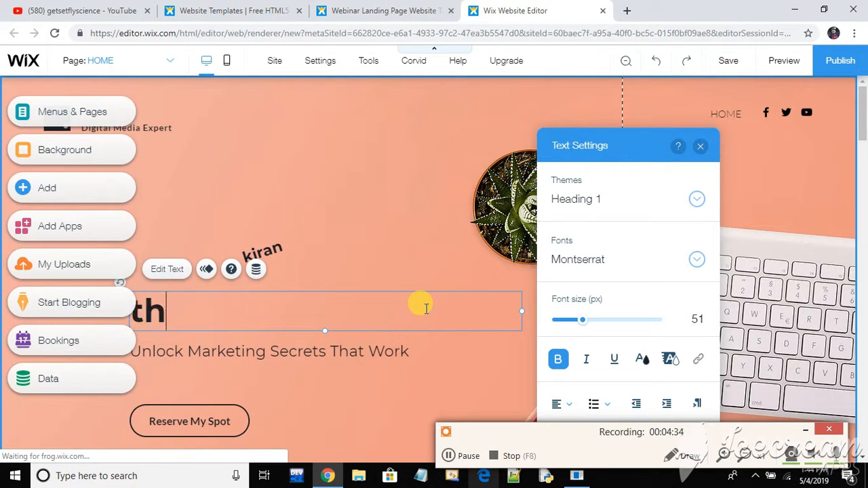
type("is ")
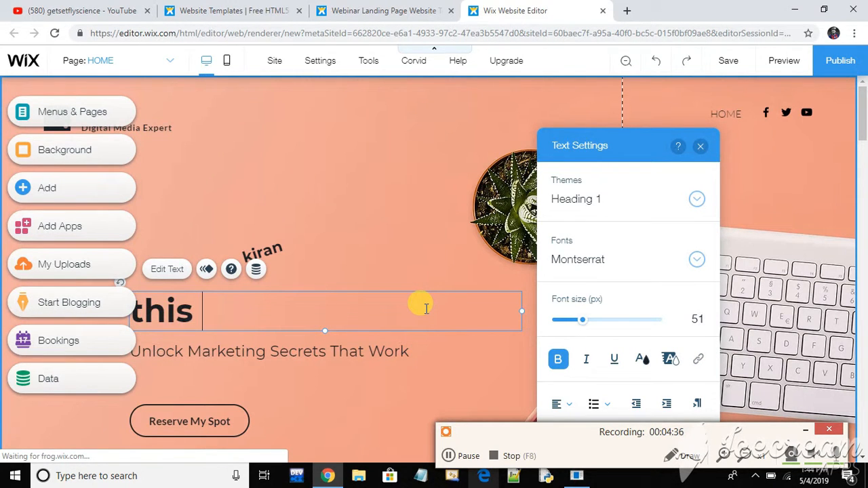
type("is a tuto")
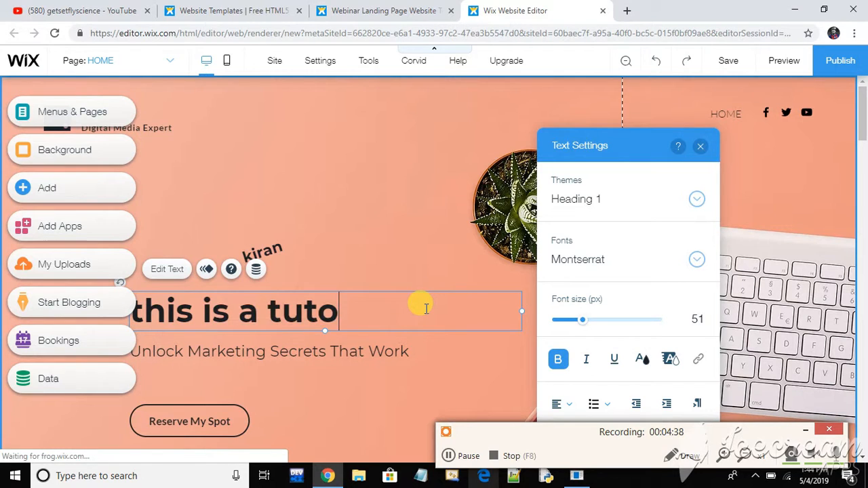
type("rial")
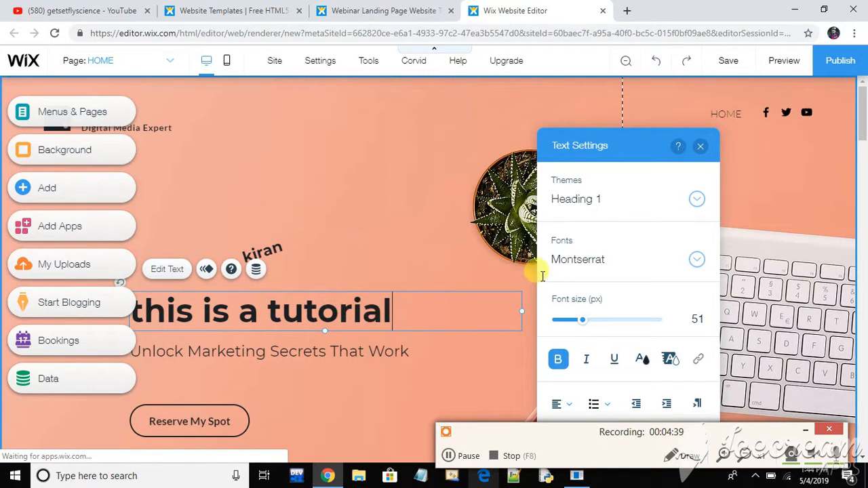
Replace the slanted text above the main heading with "hi my name is" followed by the site owner's first name.
left_click(273, 248)
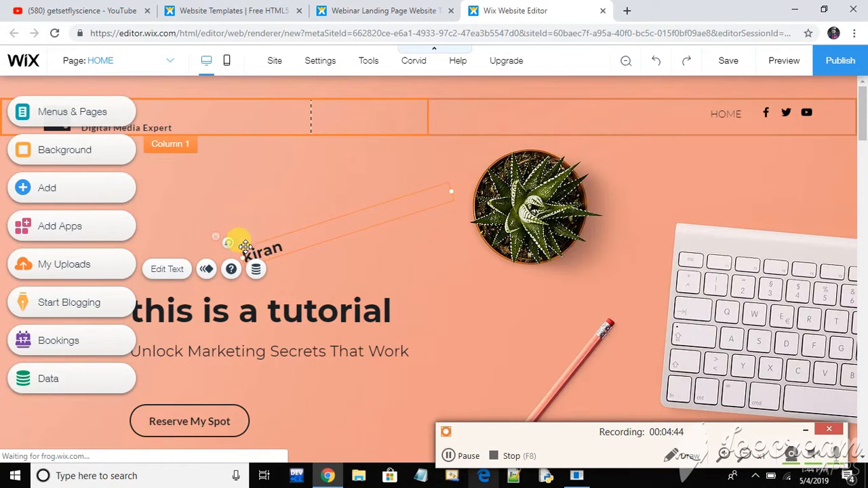
double_click(287, 244)
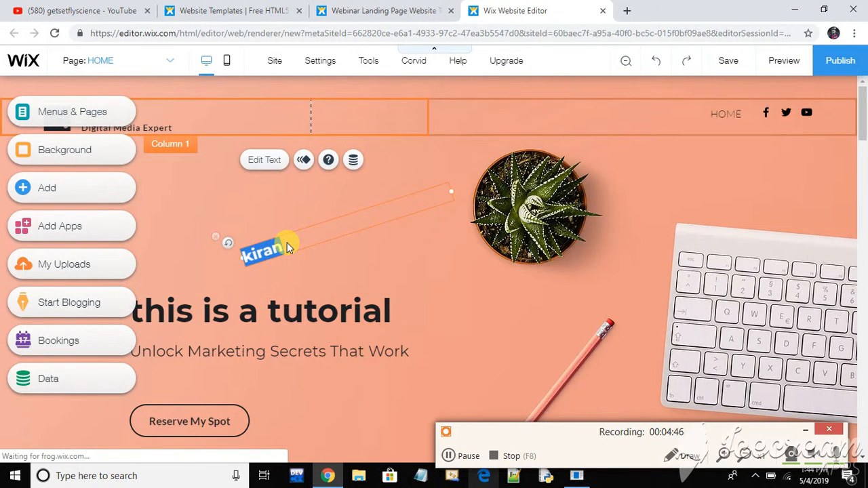
key("BackSpace")
type("hi")
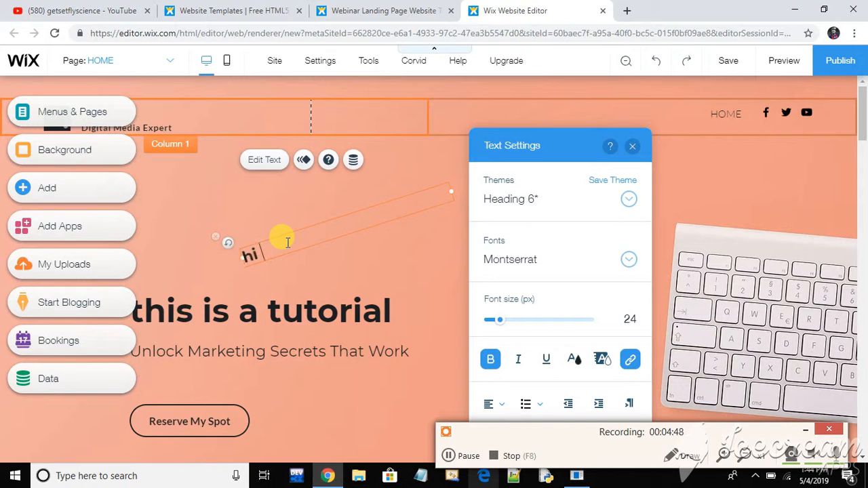
type(" myname is kiran")
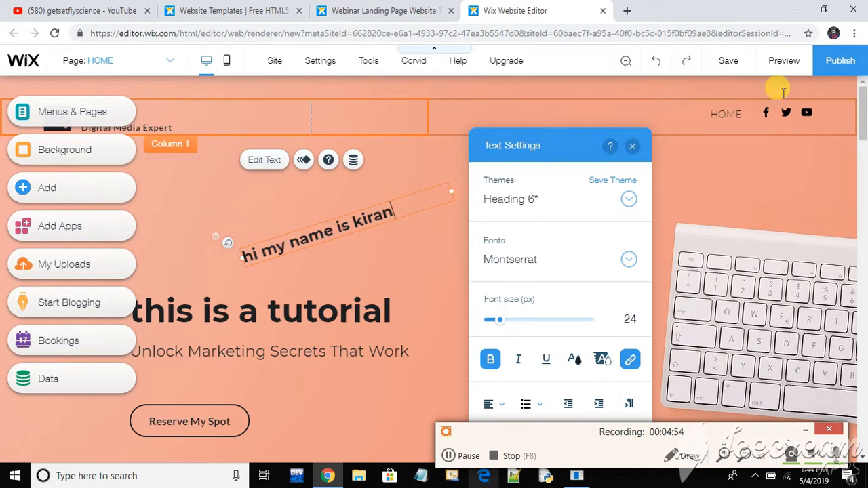
Replace the portrait photo in the about section with the YouTube logo image download.png uploaded from the computer.
scroll(858, 117, "down", 1)
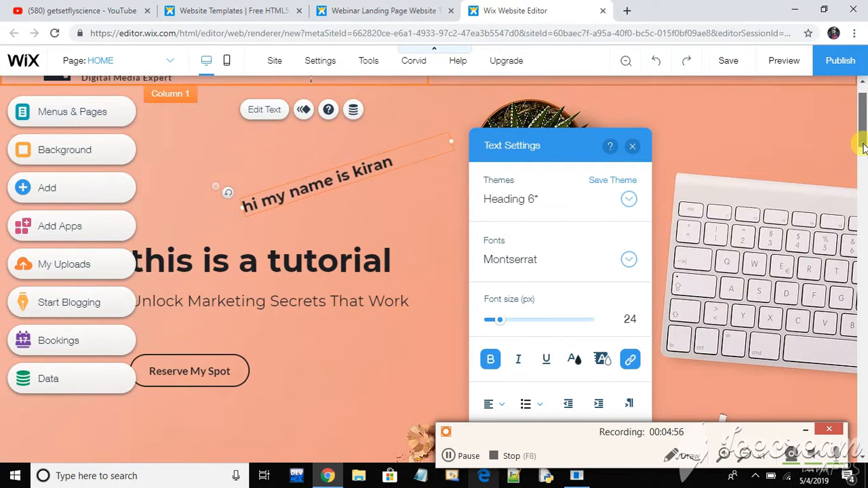
scroll(863, 152, "down", 4)
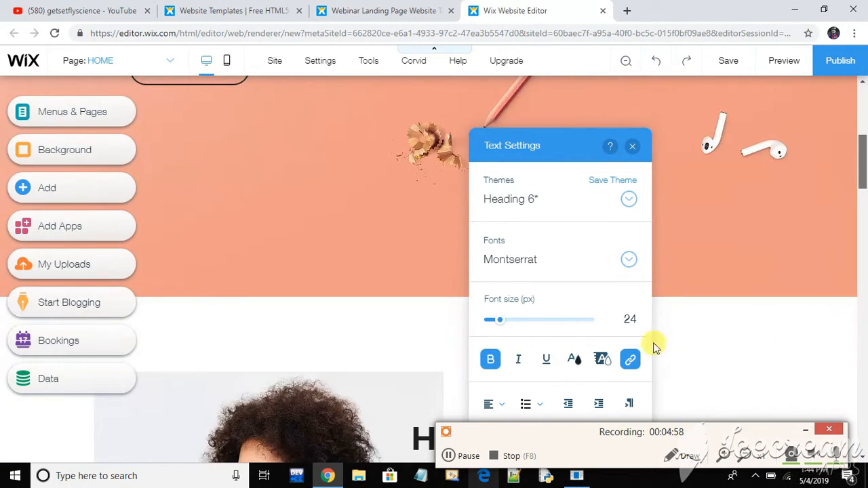
left_click(473, 461)
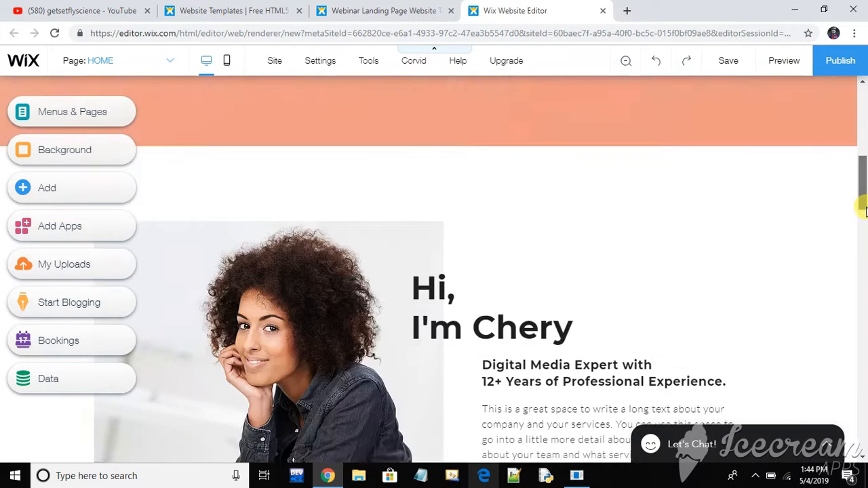
scroll(864, 205, "down", 3)
scroll(864, 205, "up", 1)
scroll(865, 205, "up", 1)
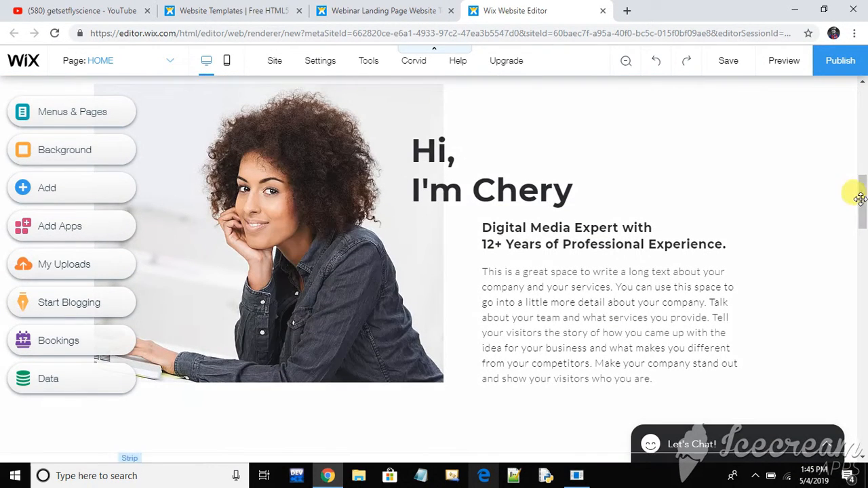
scroll(865, 200, "up", 2)
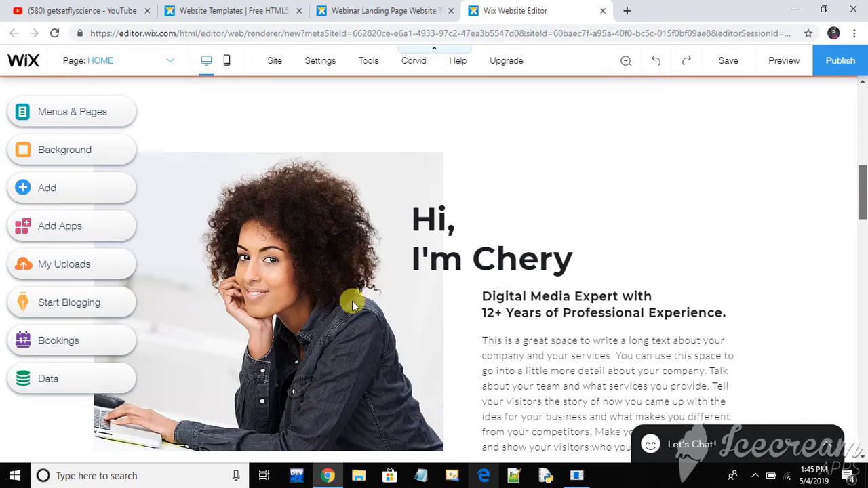
left_click(310, 314)
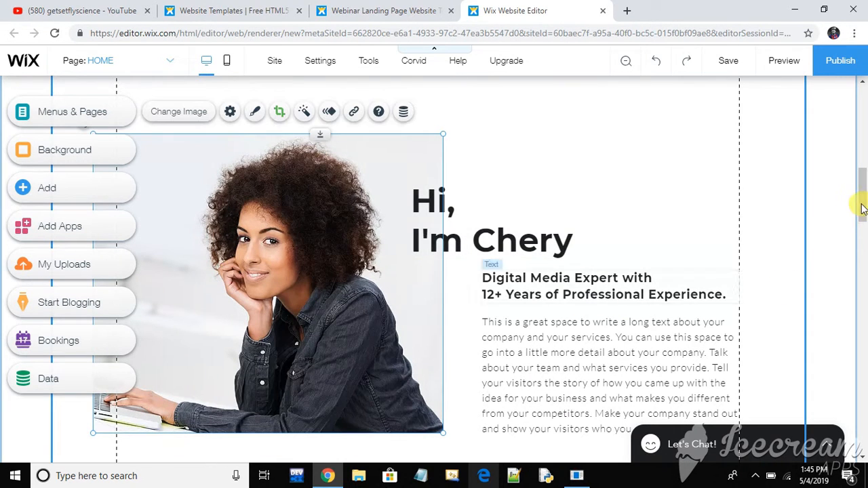
left_click(166, 116)
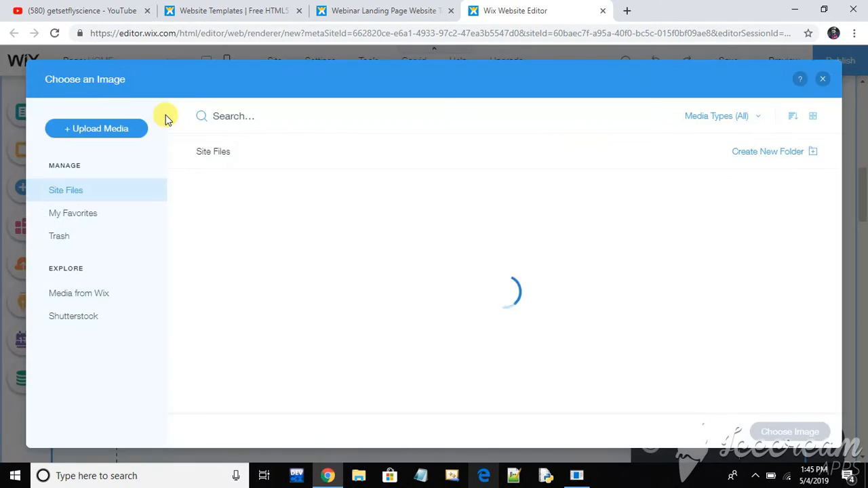
left_click(129, 129)
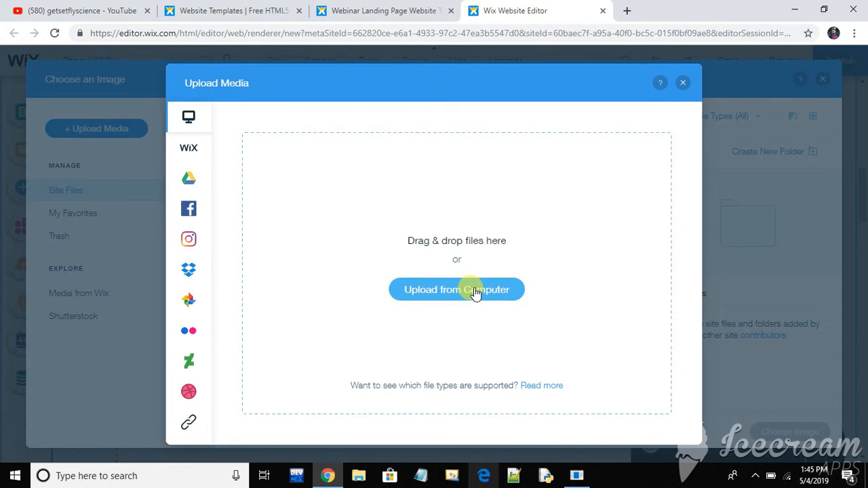
left_click(681, 85)
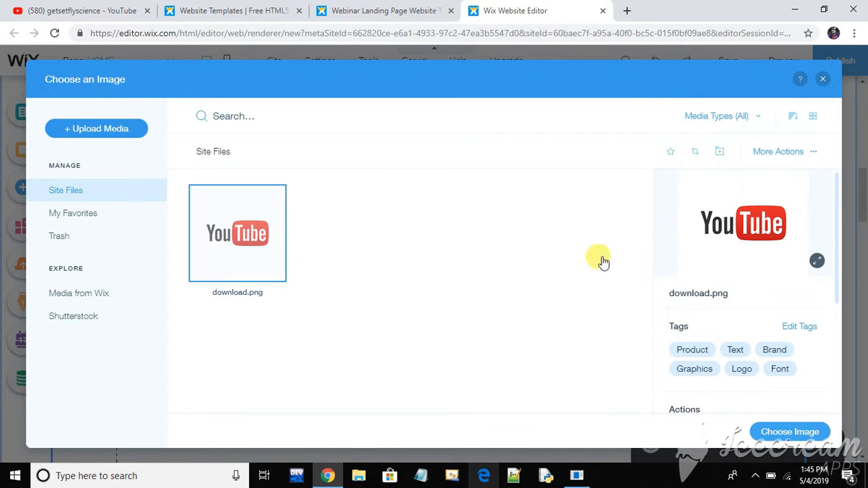
left_click(822, 80)
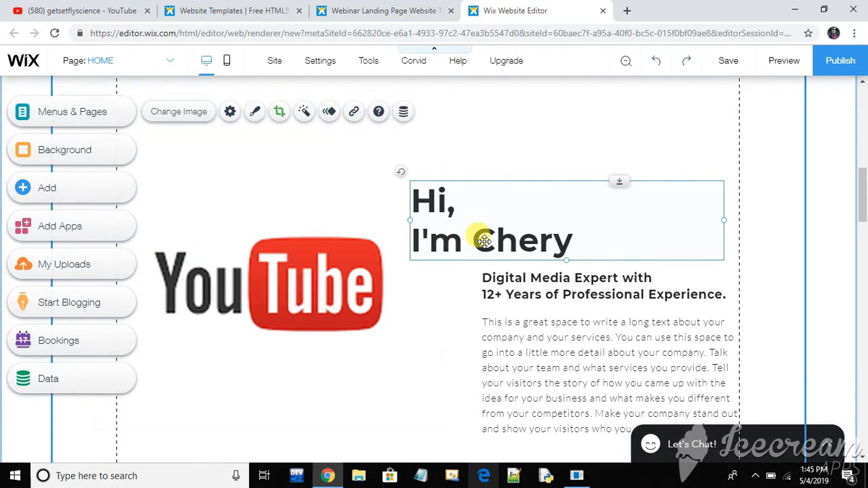
Delete the large greeting heading beside the YouTube logo in the about section.
left_click(481, 240)
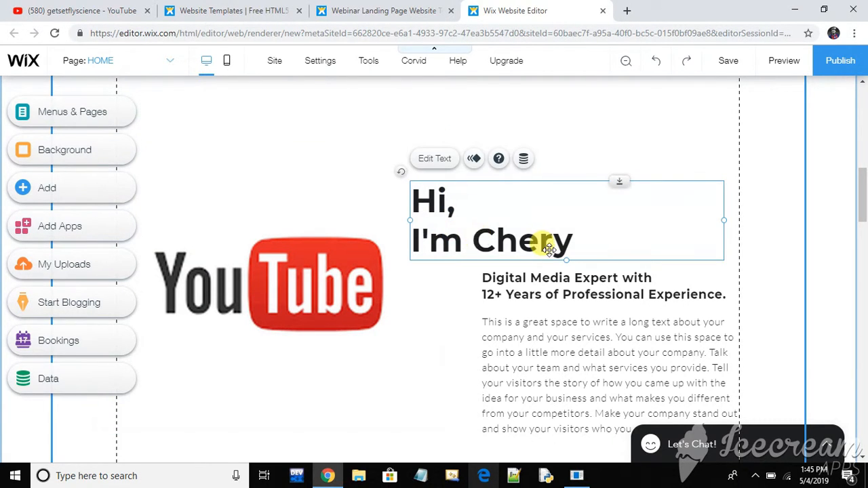
left_click(437, 159)
key("BackSpace")
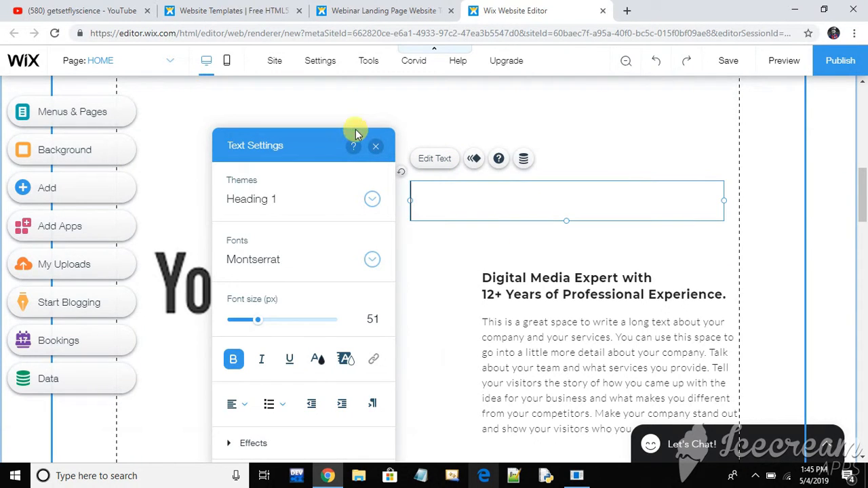
left_click(375, 146)
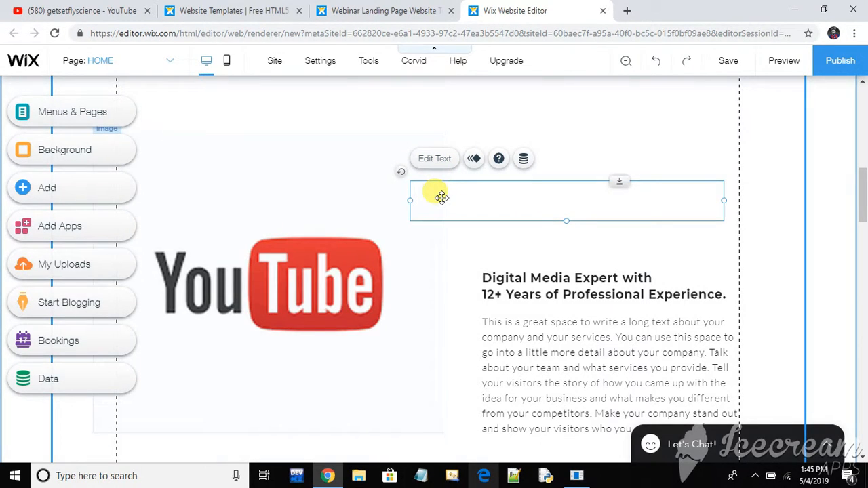
key("Delete")
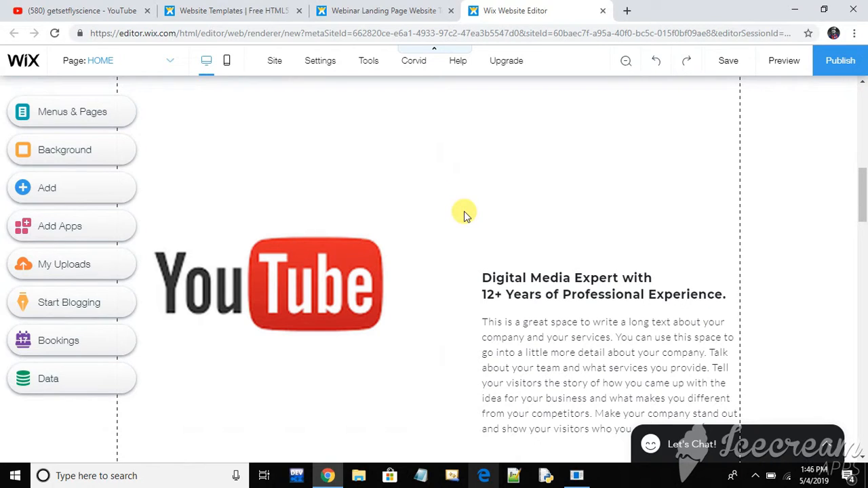
left_click(466, 214)
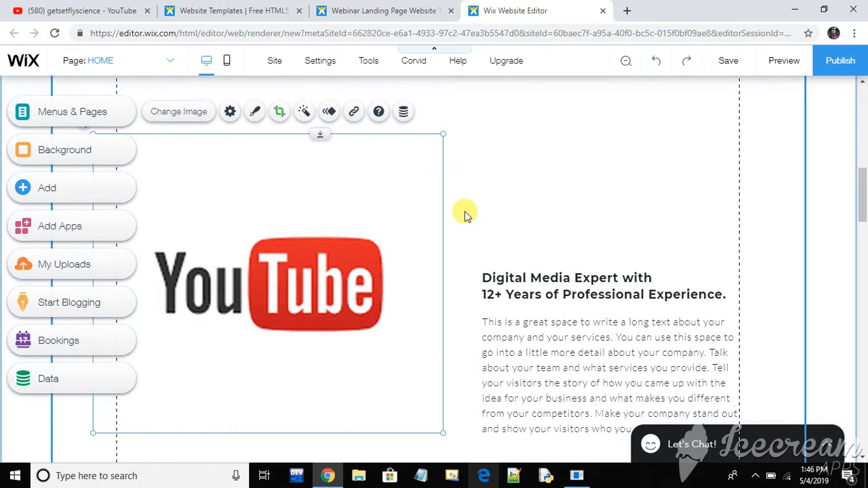
left_click(542, 209)
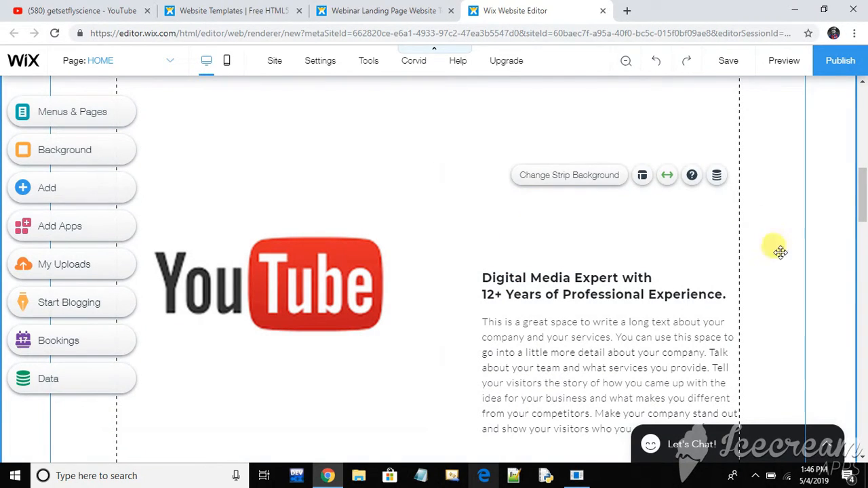
Add the dark themed button to the hero section and place it between the slanted text and the main heading.
left_click_drag(859, 218, 856, 117)
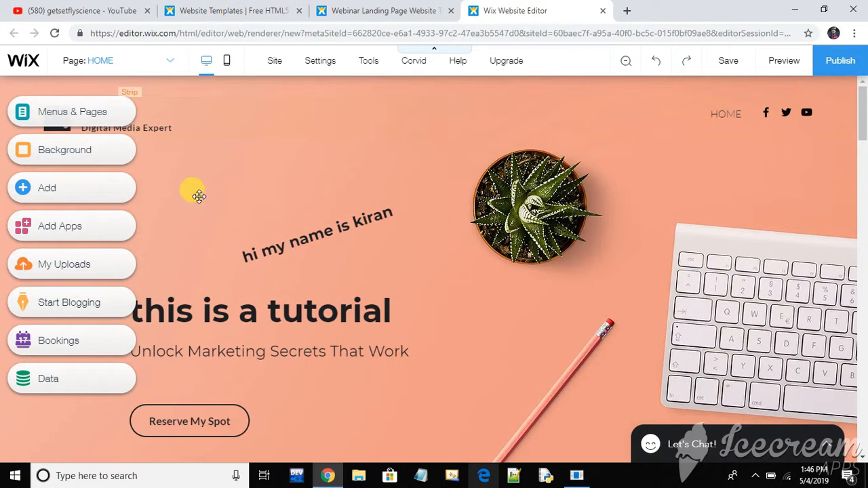
left_click(31, 190)
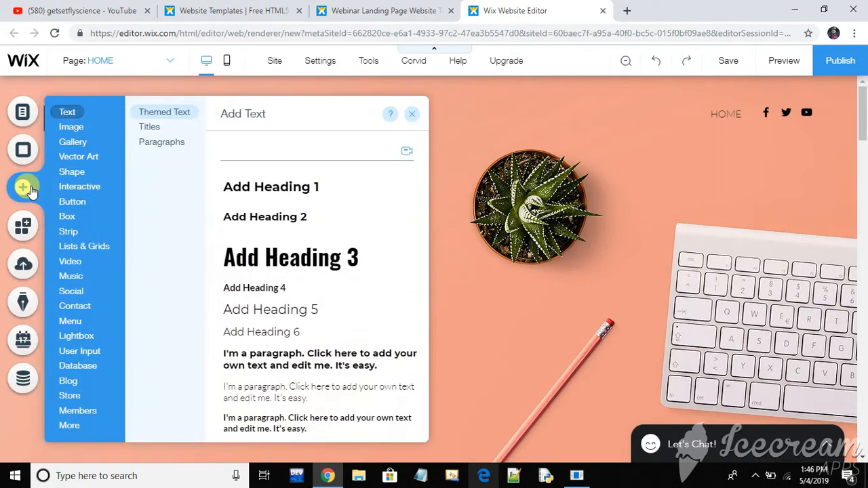
left_click(75, 205)
left_click(383, 195)
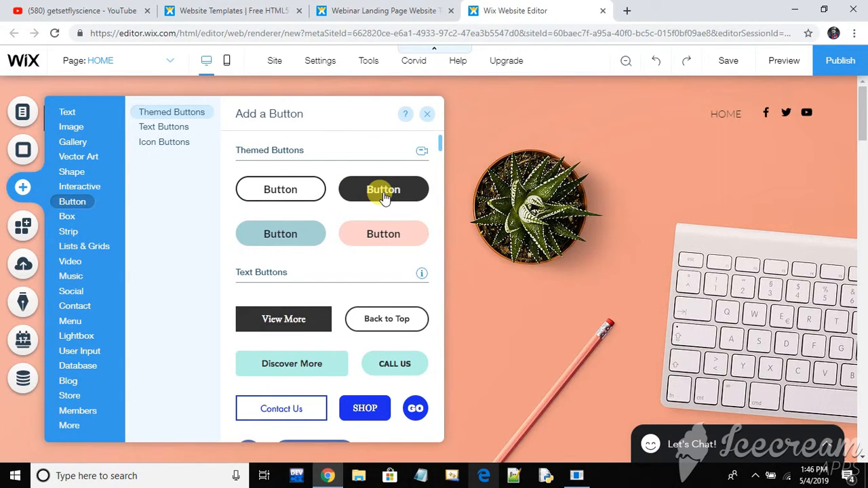
left_click(383, 195)
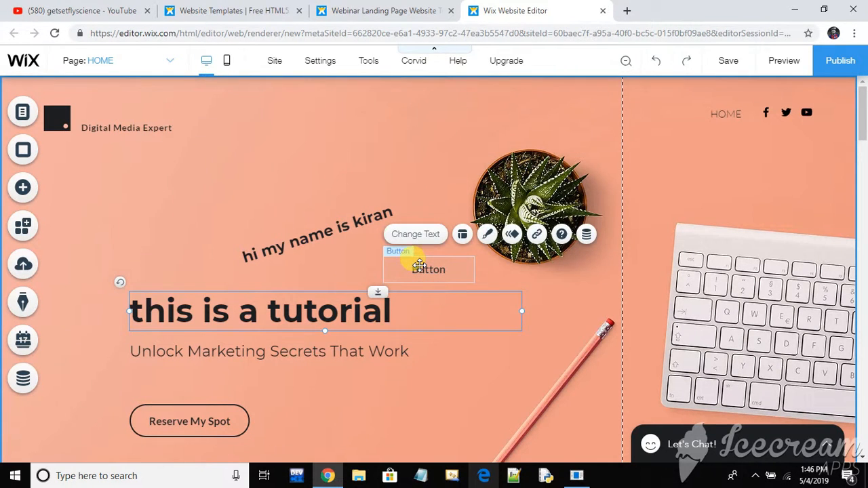
left_click(419, 265)
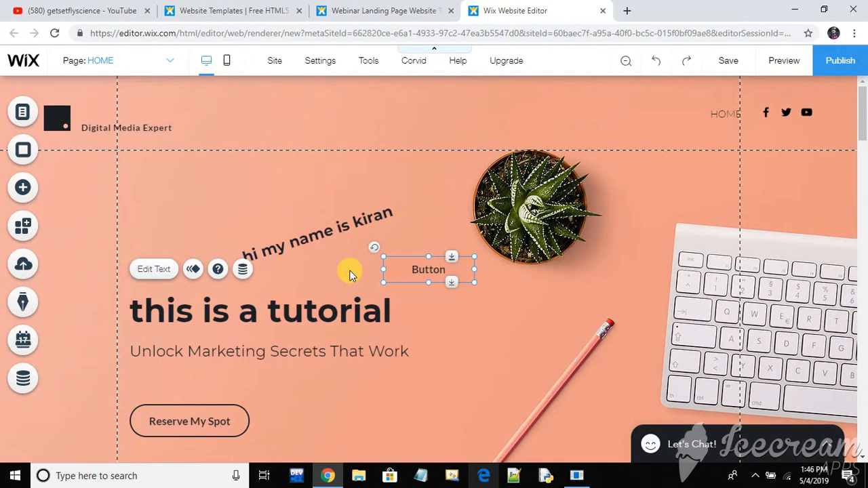
left_click_drag(425, 269, 359, 276)
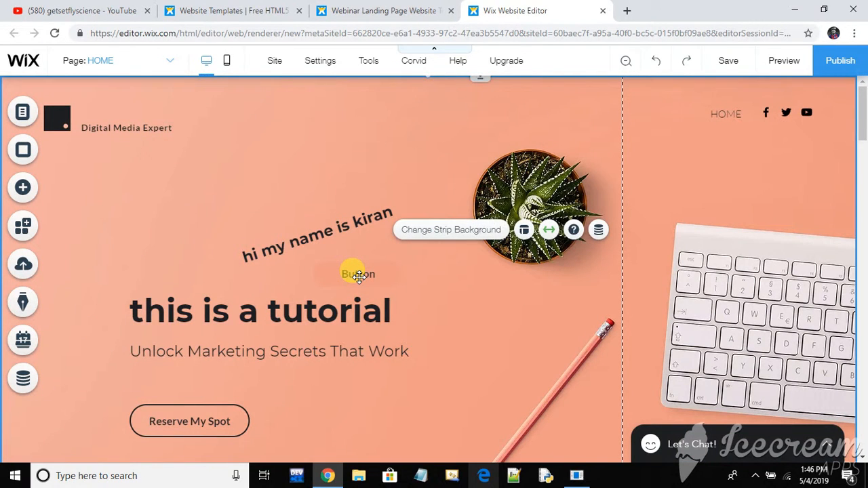
Copy the new button's design and apply it across the site in place of the teal button design.
right_click(358, 274)
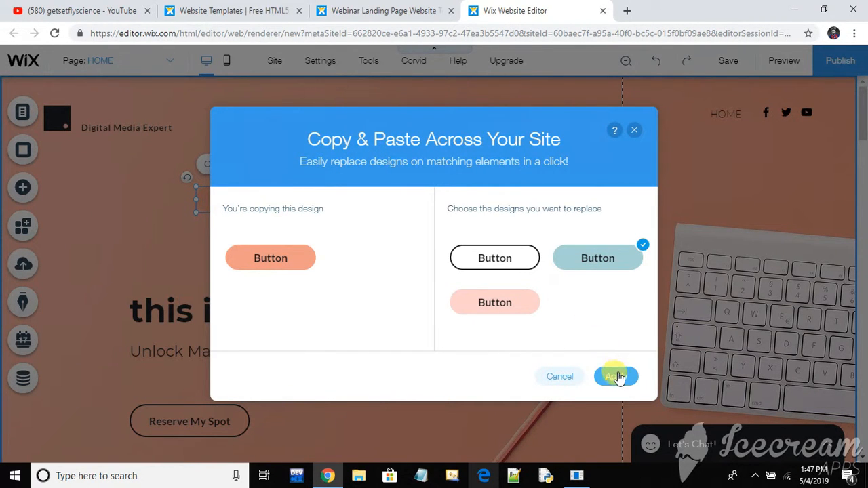
left_click(617, 376)
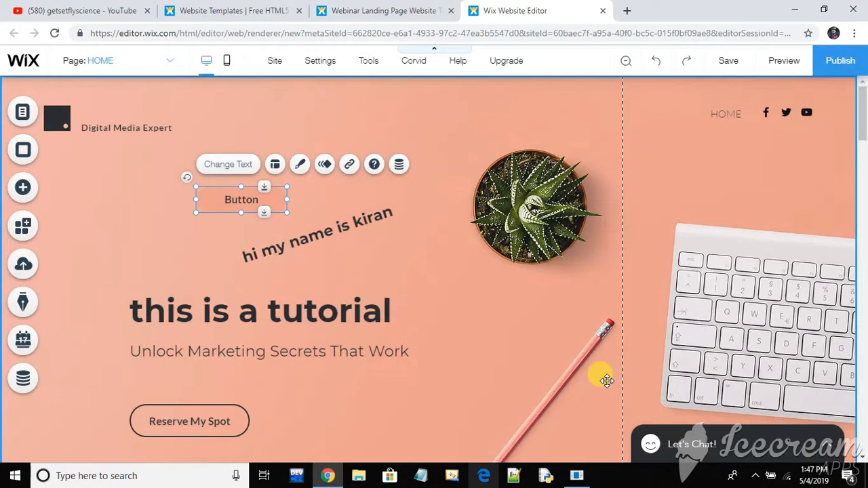
Change the label of the new button in the hero section to "go to my channel".
left_click(231, 196)
right_click(220, 168)
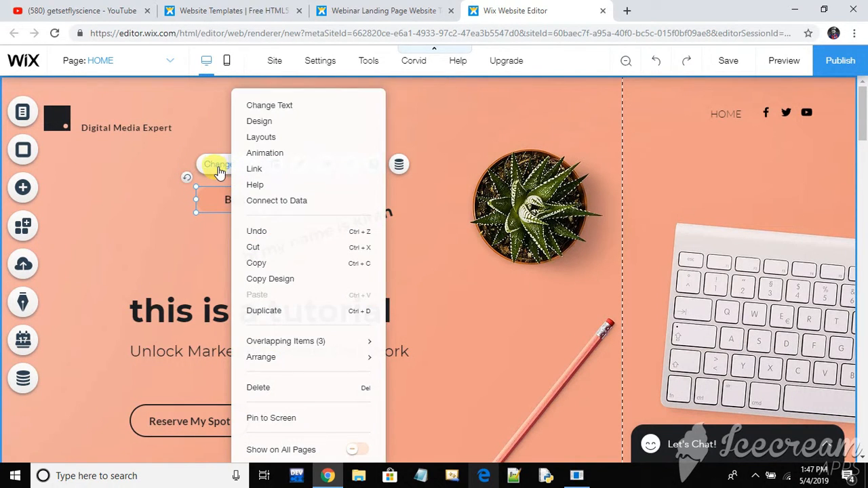
left_click(218, 171)
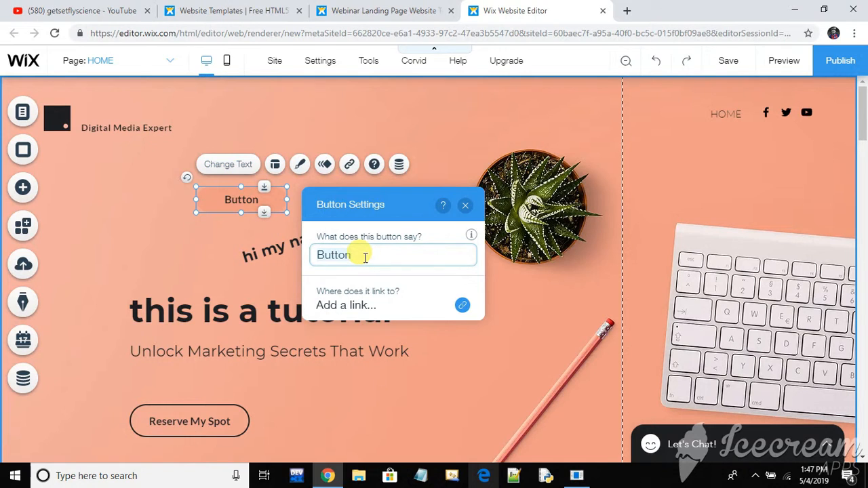
key("BackSpace")
type("go t")
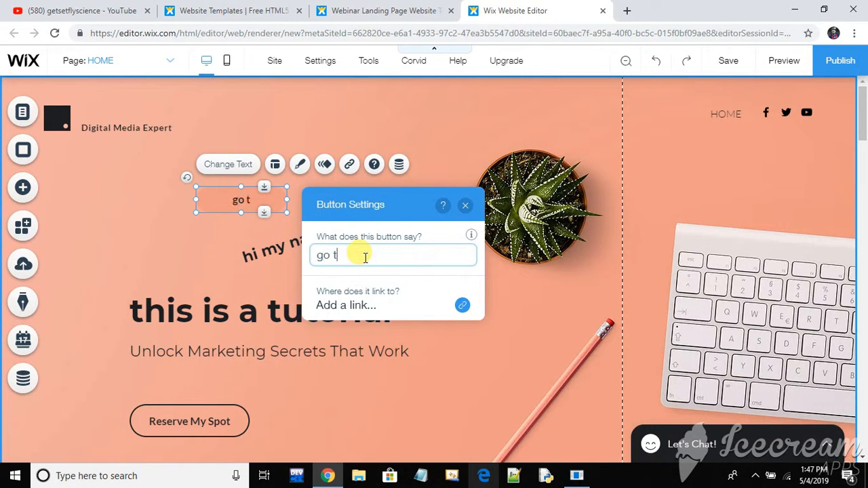
type("o y channel")
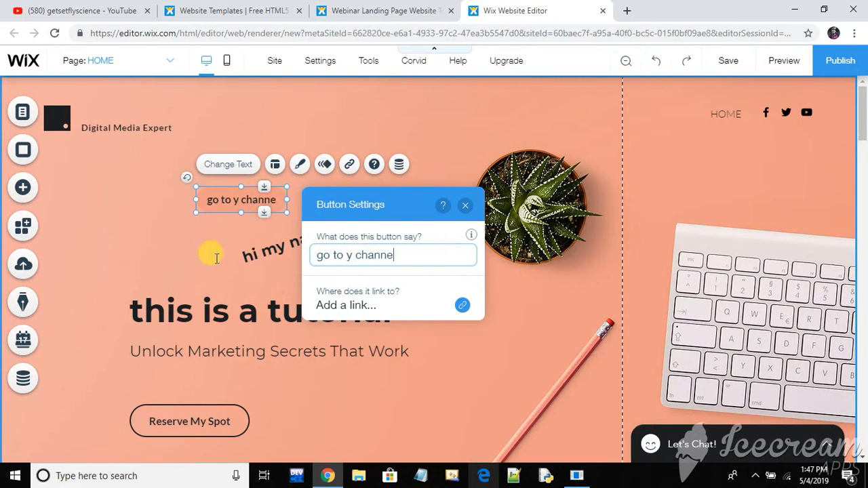
key("Return")
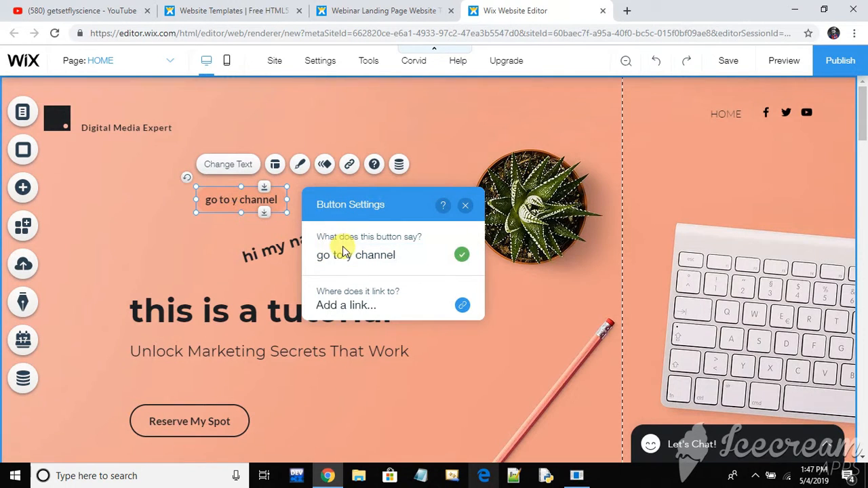
left_click(351, 255)
key("ctrl+a")
key("BackSpace")
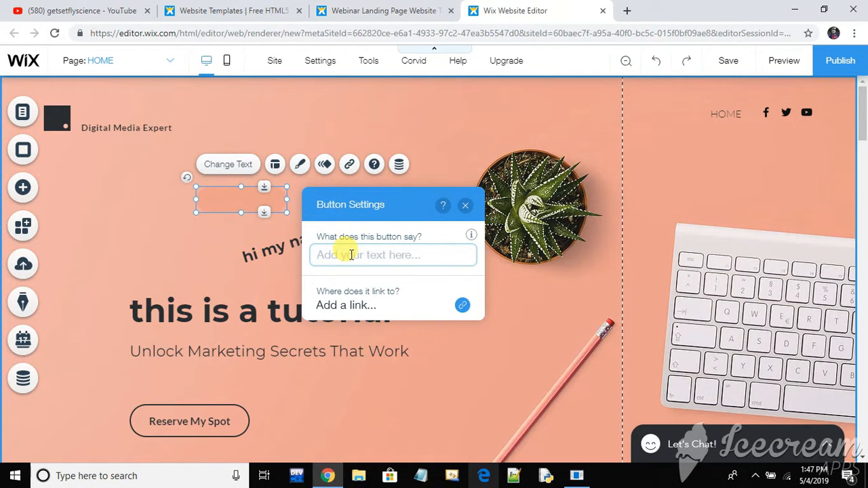
type("go to my")
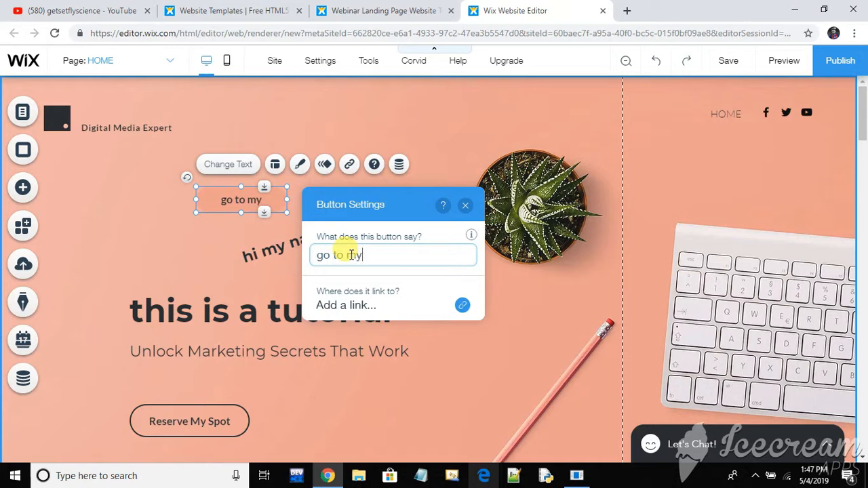
type("hannel")
left_click(467, 208)
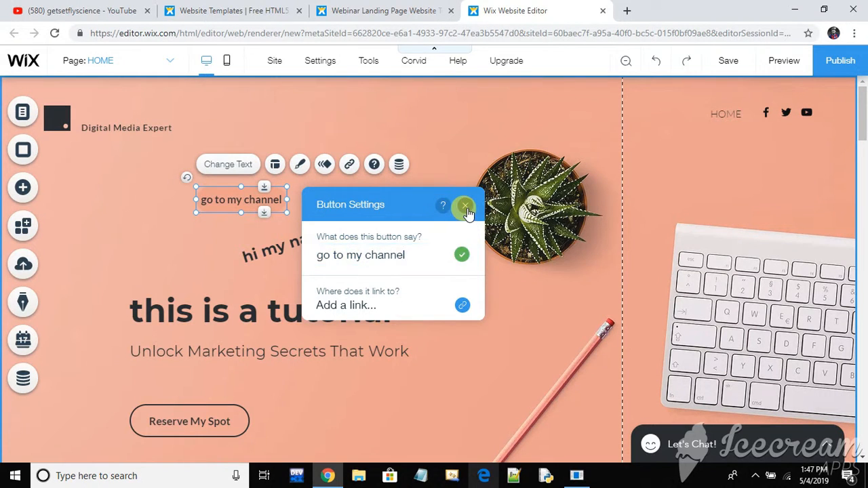
left_click(347, 166)
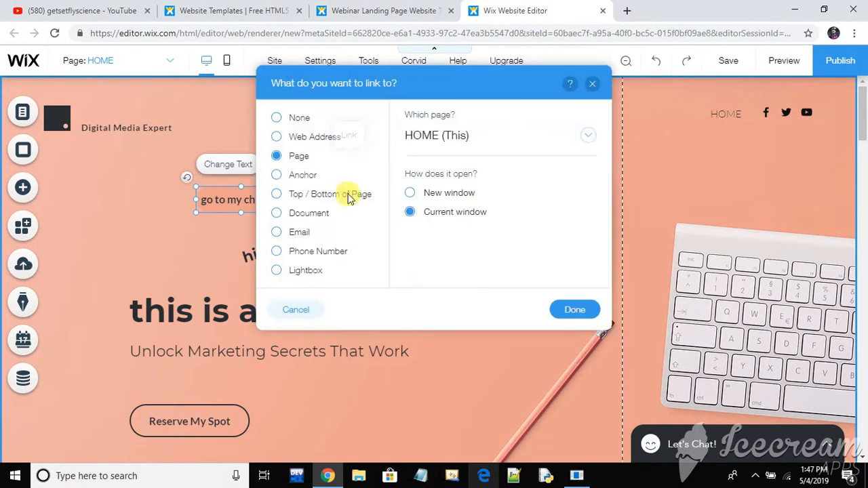
left_click(276, 138)
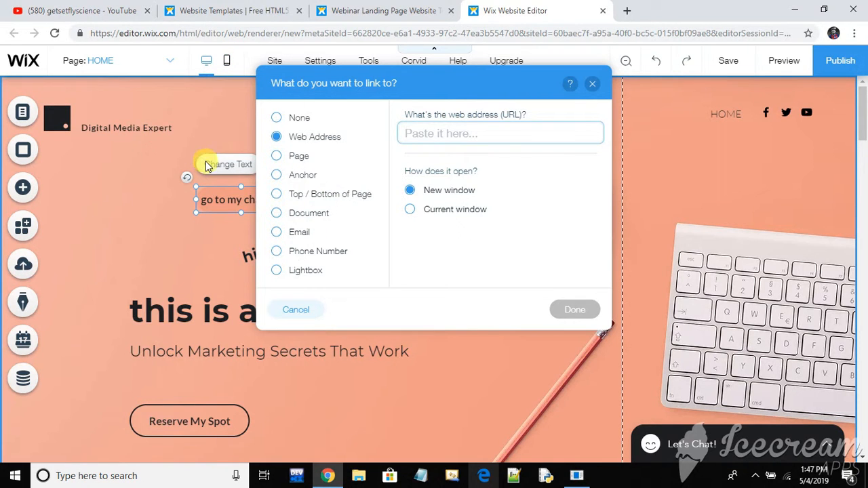
left_click(234, 201)
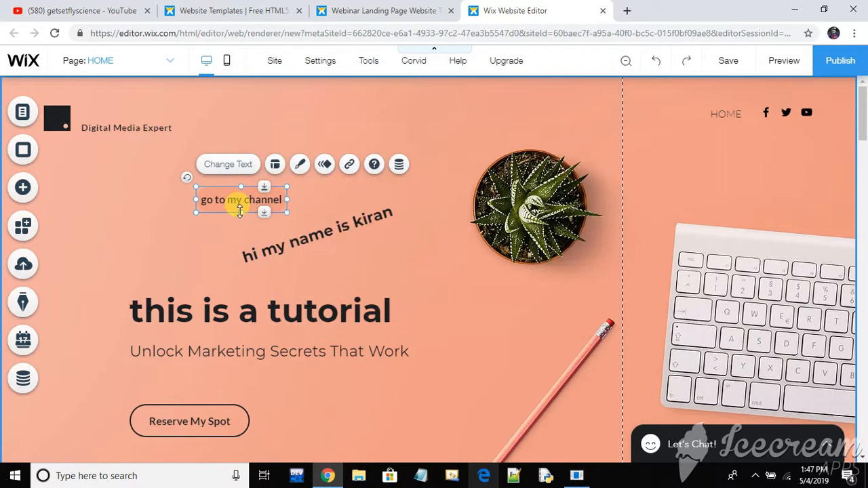
Link the "go to my channel" button to the GetsetflySCIENCE channel's web address, copied from the YouTube search results, opening in a new window.
left_click(349, 166)
left_click(286, 137)
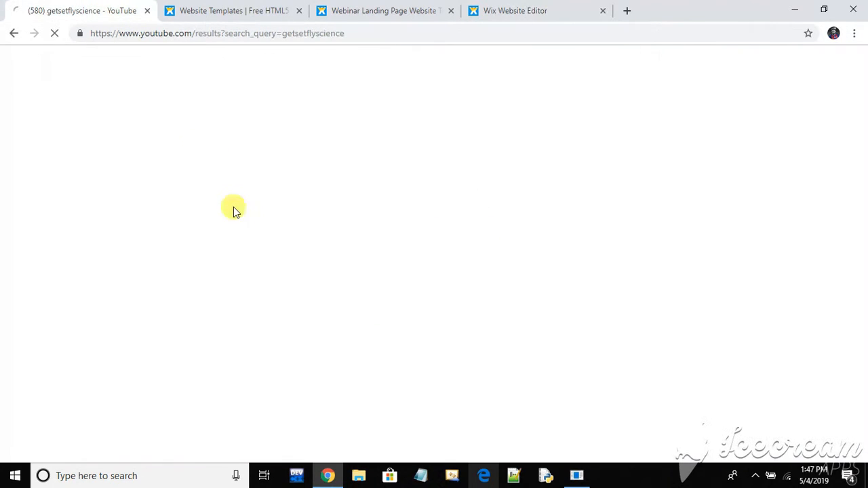
left_click(81, 10)
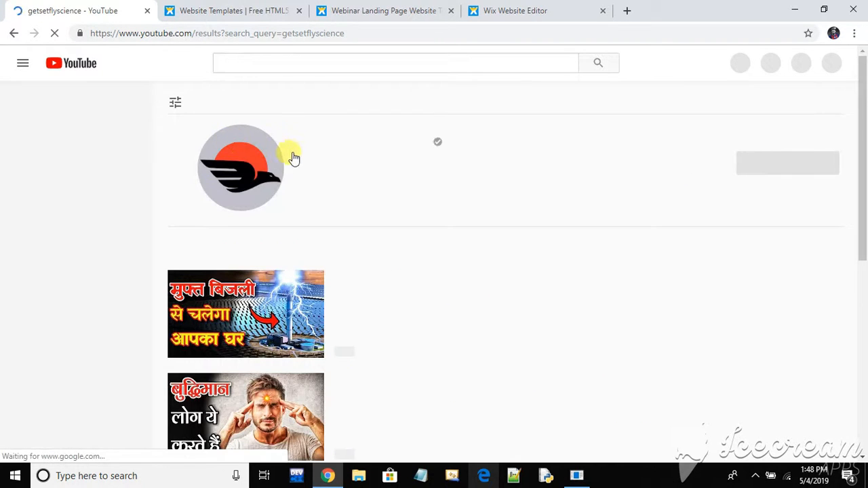
right_click(246, 165)
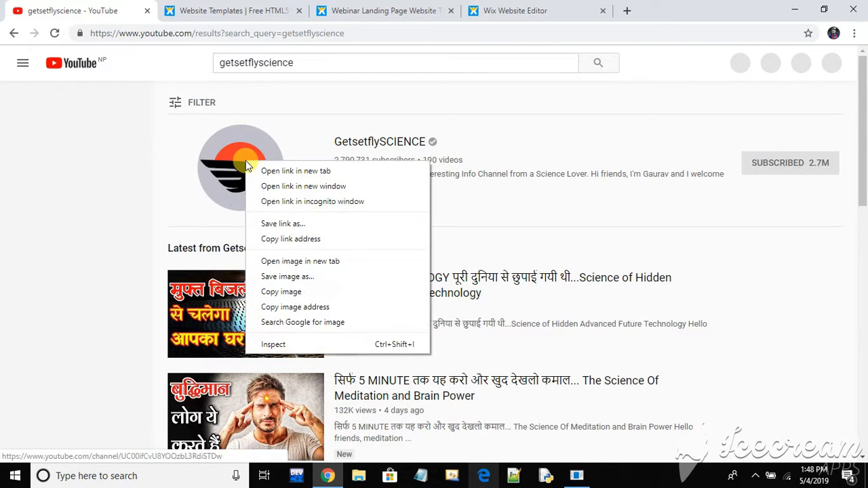
left_click(291, 239)
left_click(371, 8)
left_click(508, 9)
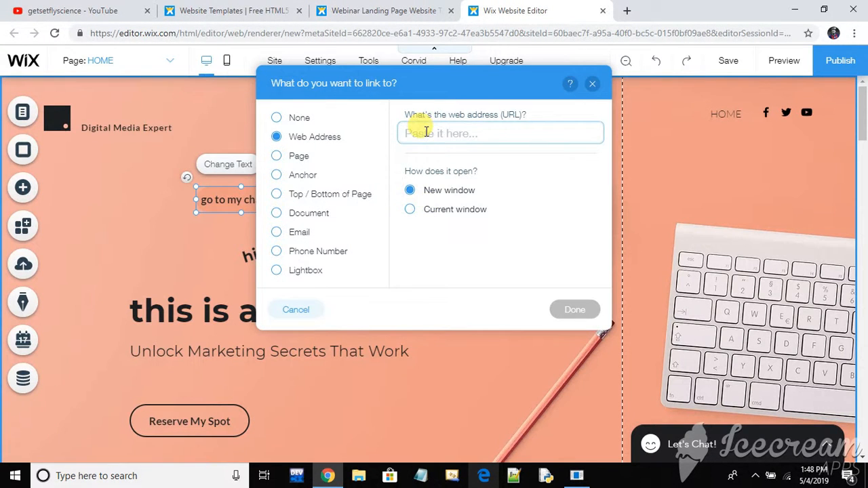
key("ctrl+v")
left_click(574, 307)
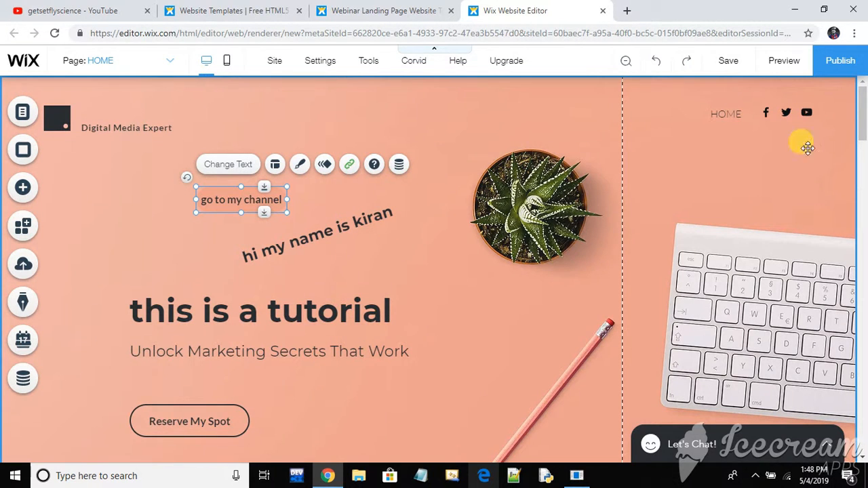
Replace the paragraph under the Digital Media Expert heading beside the YouTube logo with "hi please like ans subscribe".
scroll(865, 196, "down", 1)
scroll(864, 195, "down", 5)
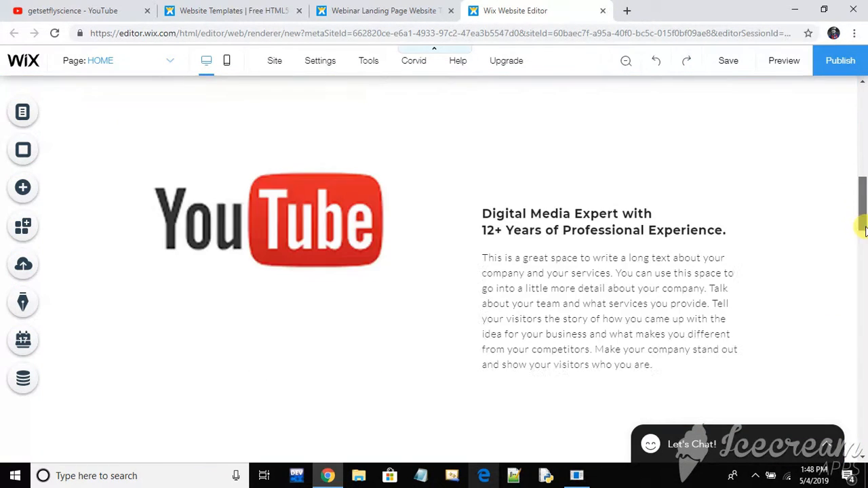
scroll(858, 203, "up", 6)
scroll(865, 173, "down", 1)
left_click_drag(864, 173, 859, 209)
scroll(860, 209, "down", 1)
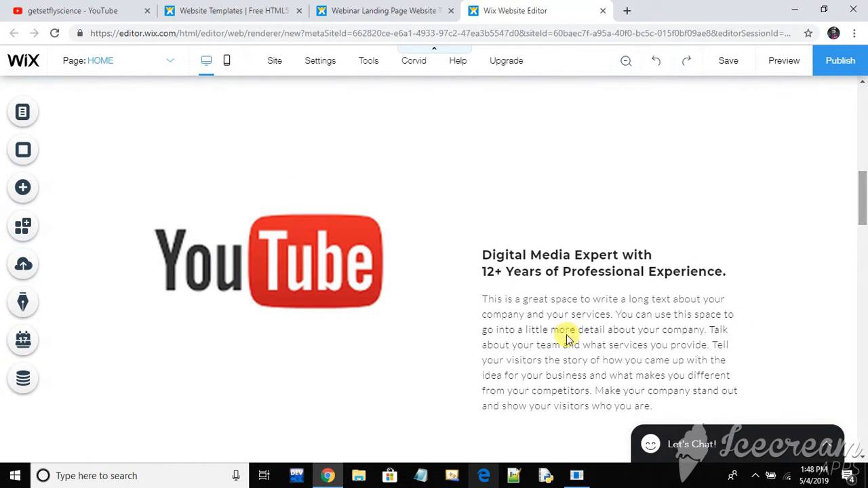
left_click(587, 350)
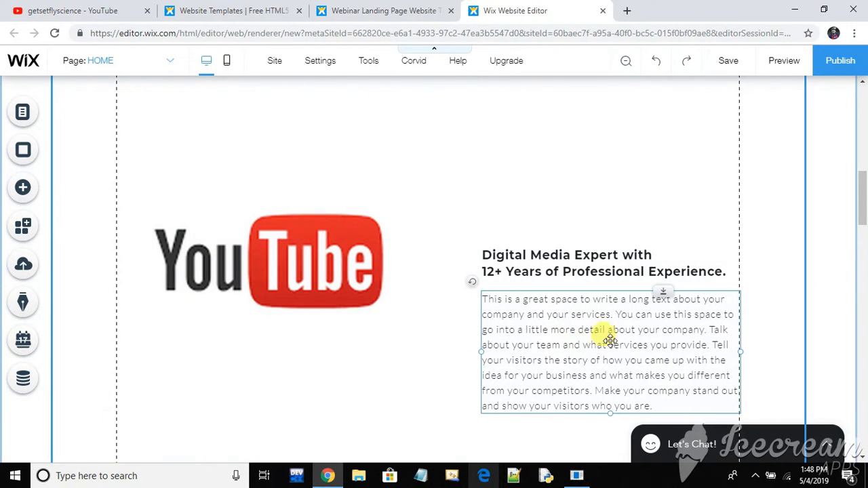
left_click(513, 271)
left_click(655, 405)
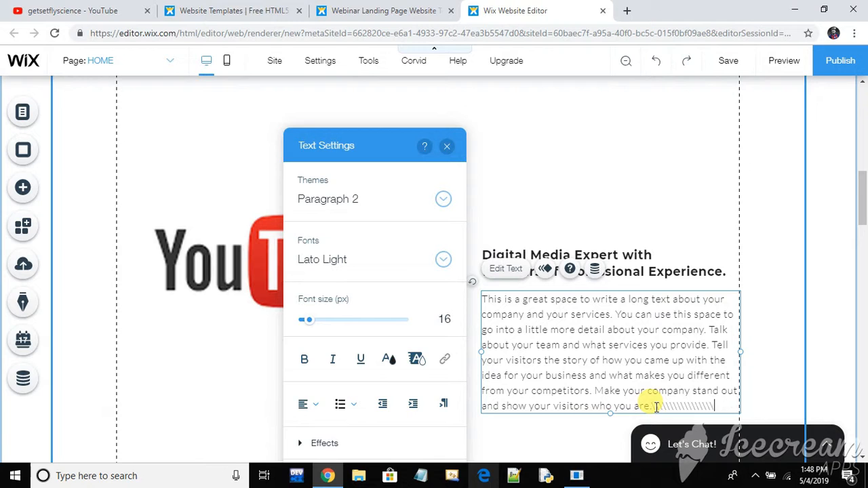
key("ctrl+a")
key("BackSpace")
type("hi")
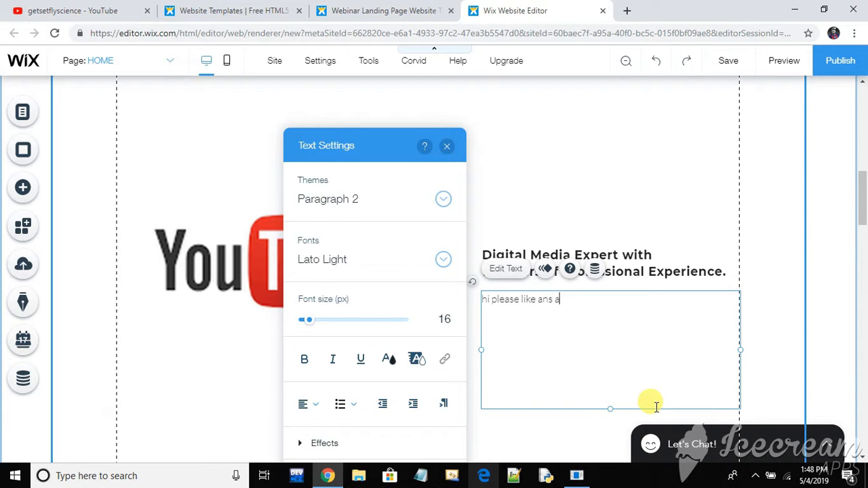
type("please like ans subscribe")
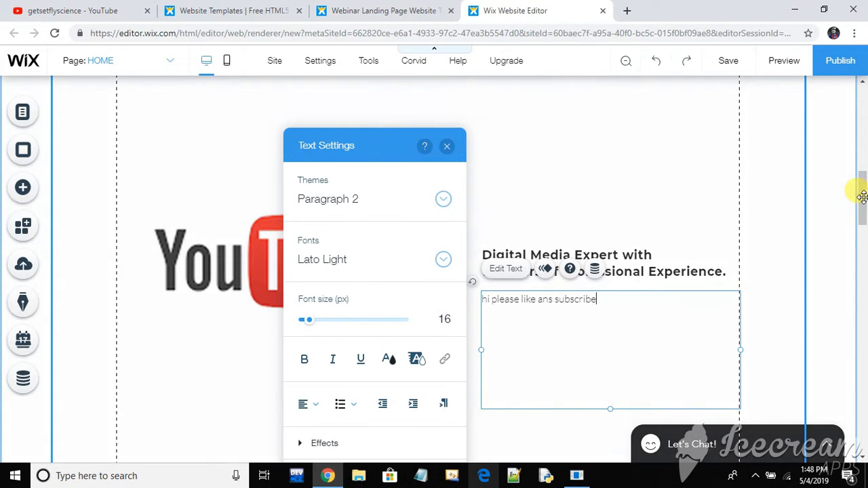
Apply the Spin-In animation to the paragraph beside the YouTube logo.
mouse_move(863, 215)
left_mouse_down()
mouse_move(864, 251)
mouse_move(863, 198)
left_mouse_up()
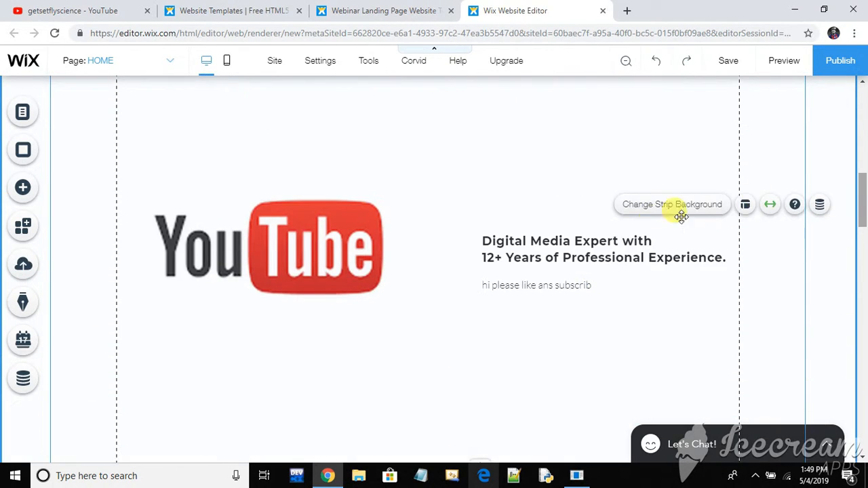
left_click(562, 285)
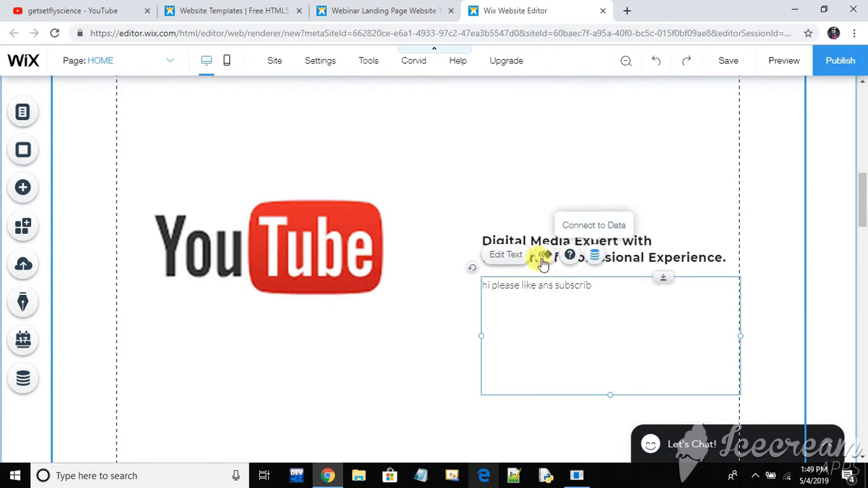
left_click(546, 258)
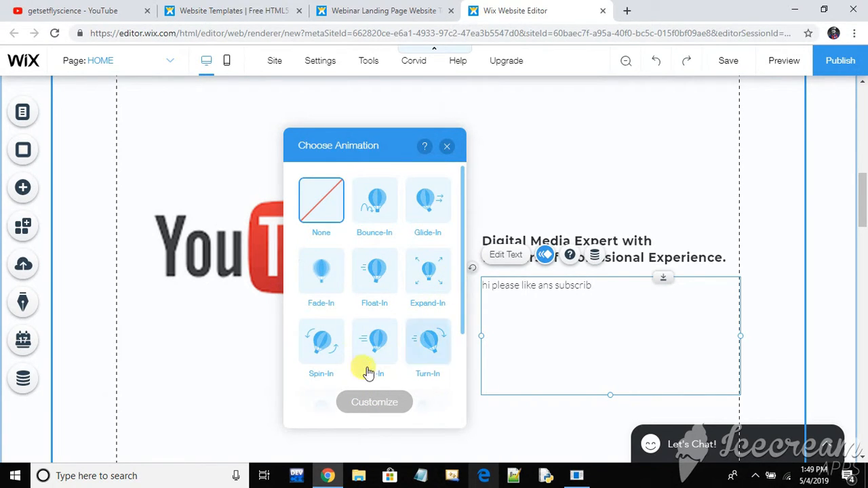
left_click(331, 360)
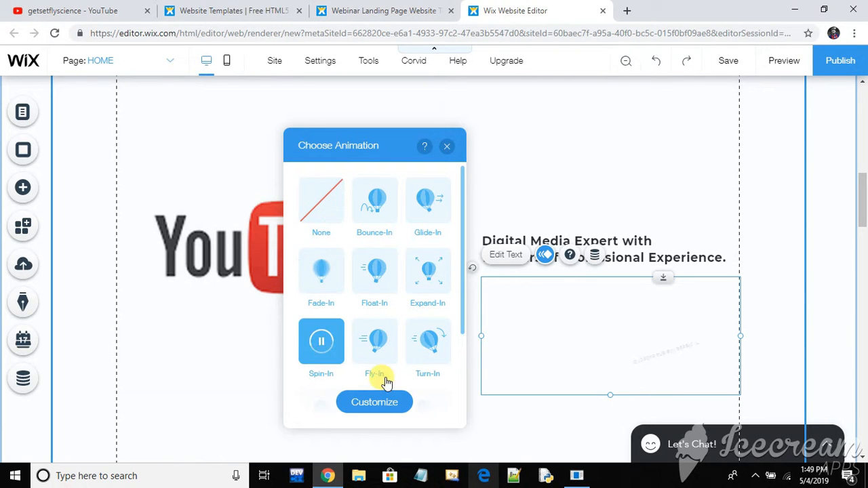
left_click(446, 150)
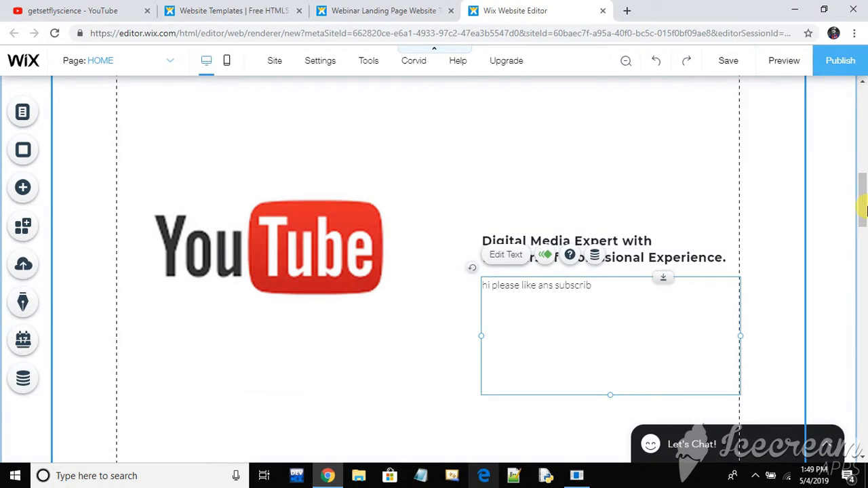
Replace the footer's copyright line with "like this my name is" followed by the site owner's first name.
scroll(861, 356, "down", 1)
left_click_drag(861, 356, 865, 431)
left_click_drag(865, 200, 866, 390)
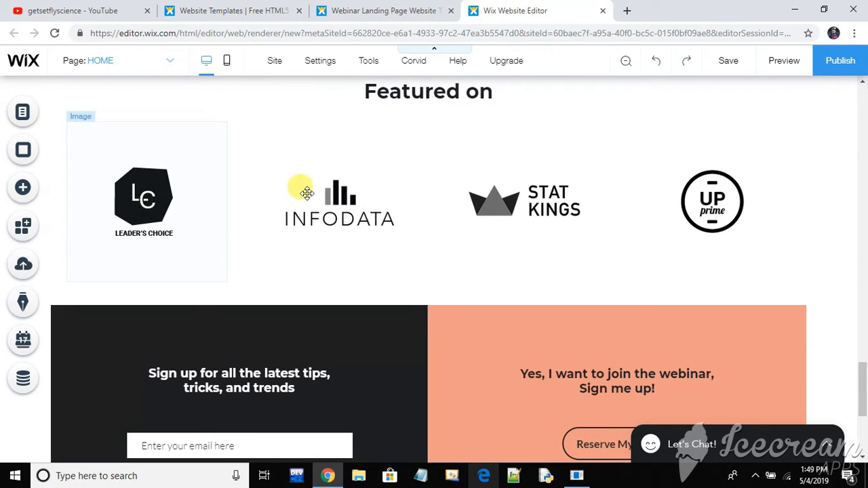
left_click_drag(862, 373, 863, 405)
left_click(546, 414)
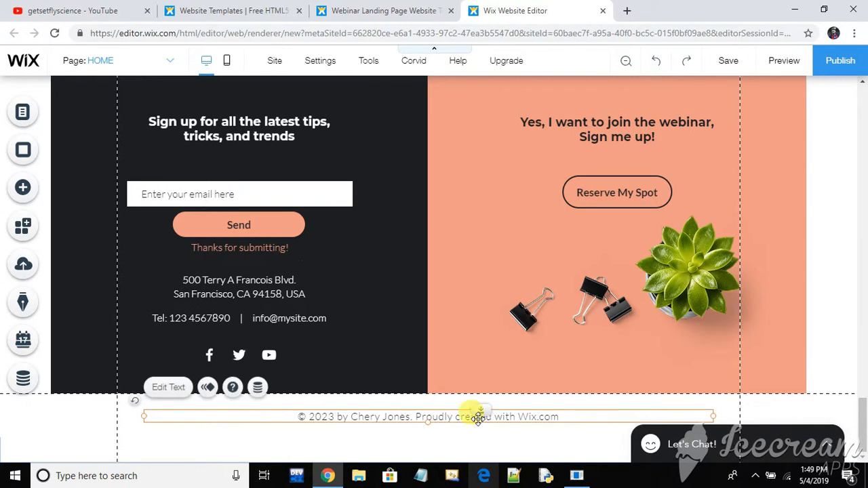
double_click(498, 415)
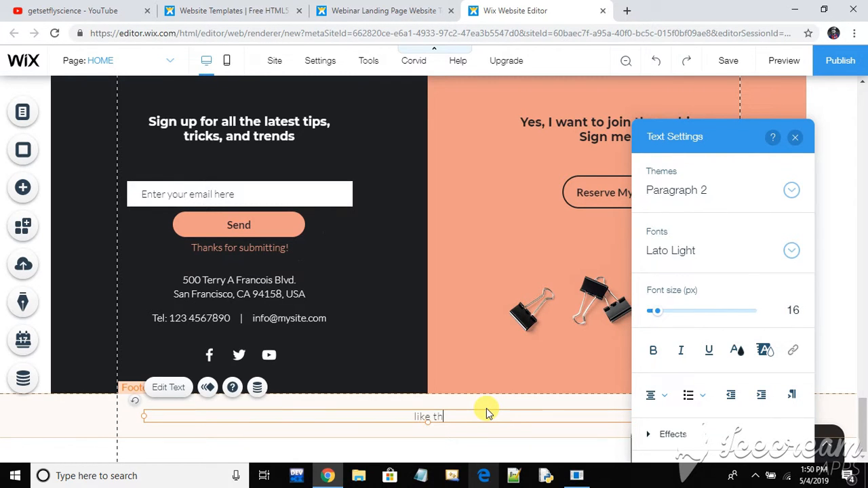
type("like this my name is kiran")
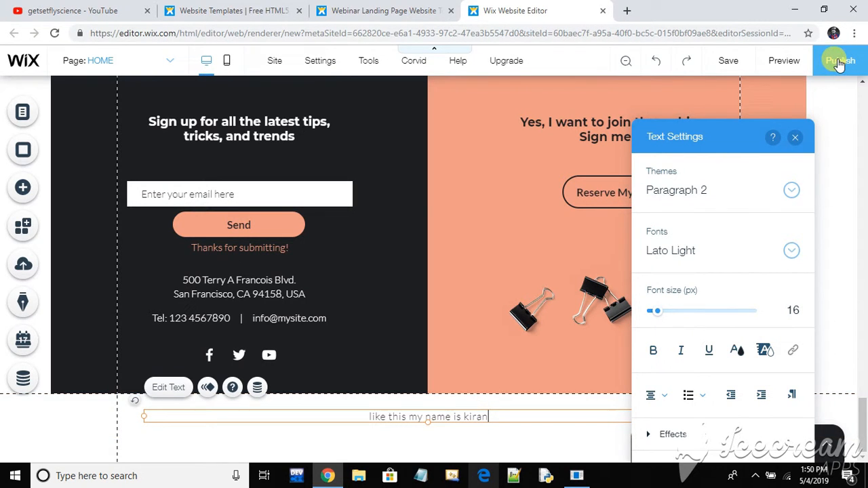
left_click(727, 61)
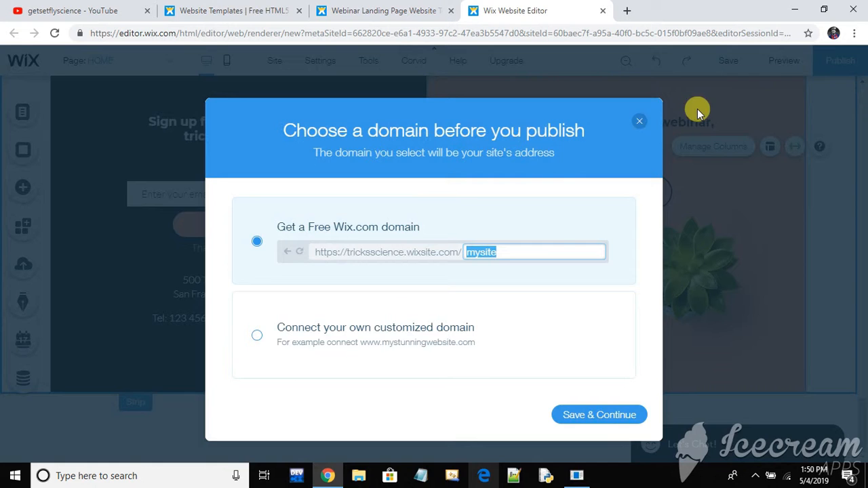
left_click(638, 121)
left_click(729, 61)
left_click(651, 109)
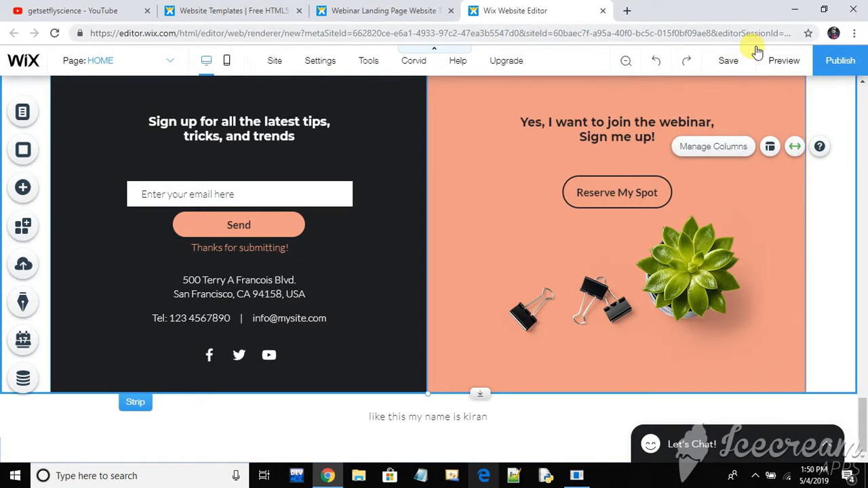
Save the site on a free Wix.com domain with the site name "draft" and close the save confirmation.
left_click(738, 61)
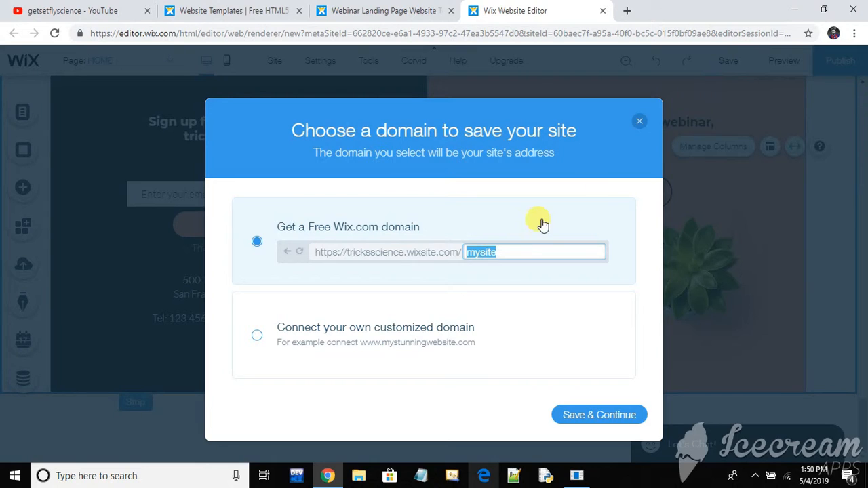
left_click_drag(513, 257, 463, 256)
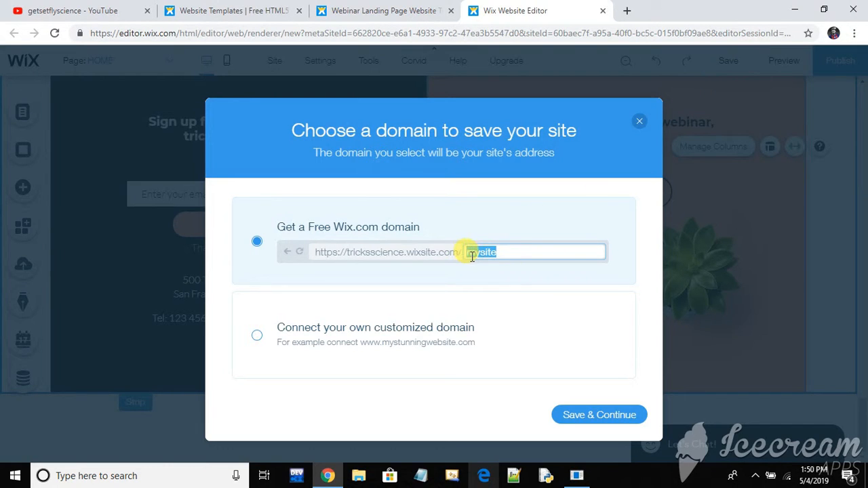
key("BackSpace")
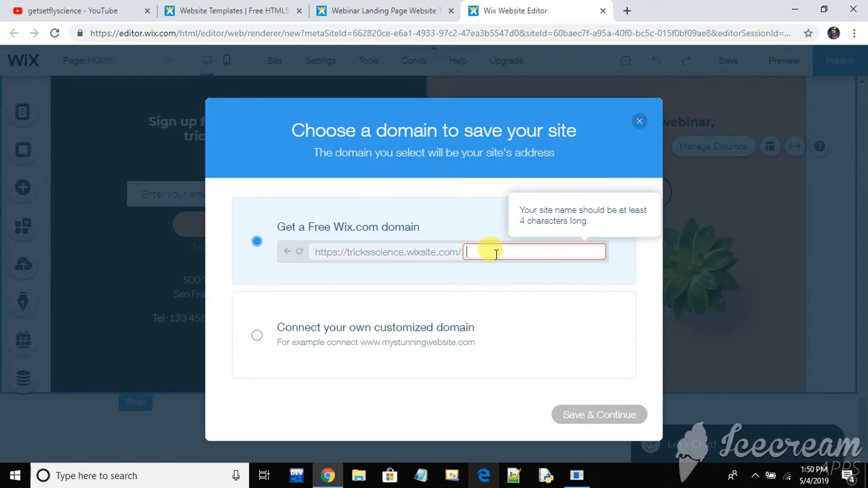
type("draft")
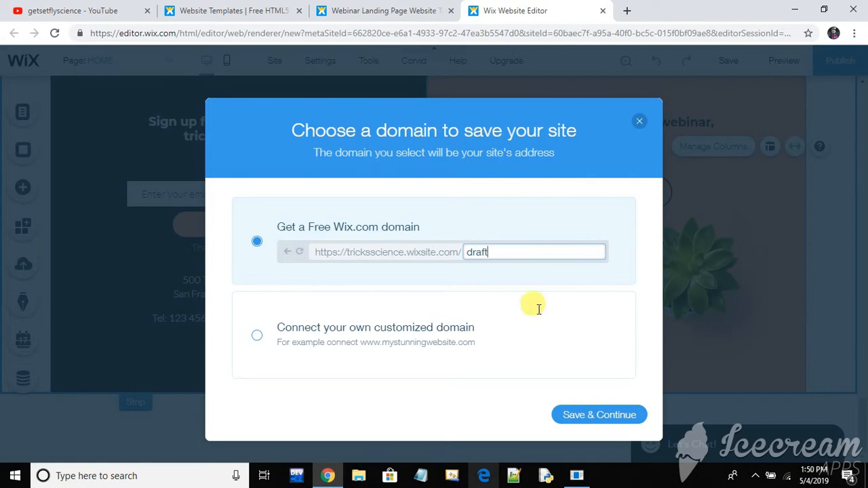
left_click(580, 415)
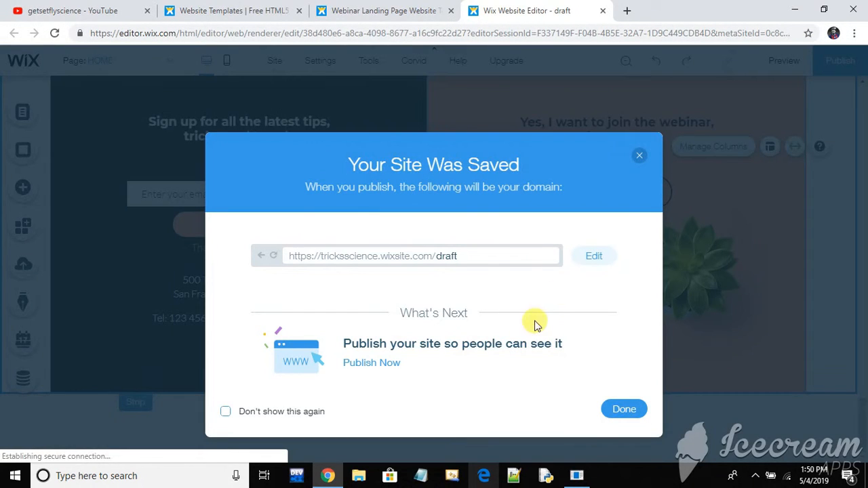
left_click(617, 410)
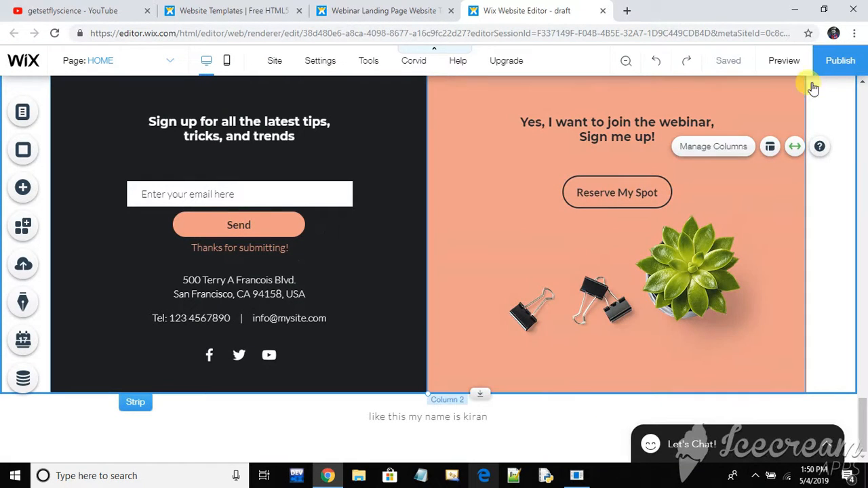
Publish the site and open its live version in the browser.
left_click(845, 62)
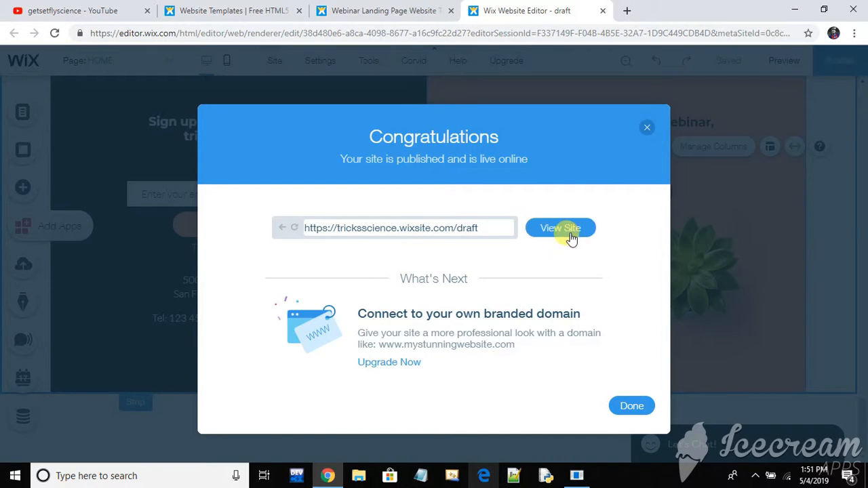
left_click(572, 234)
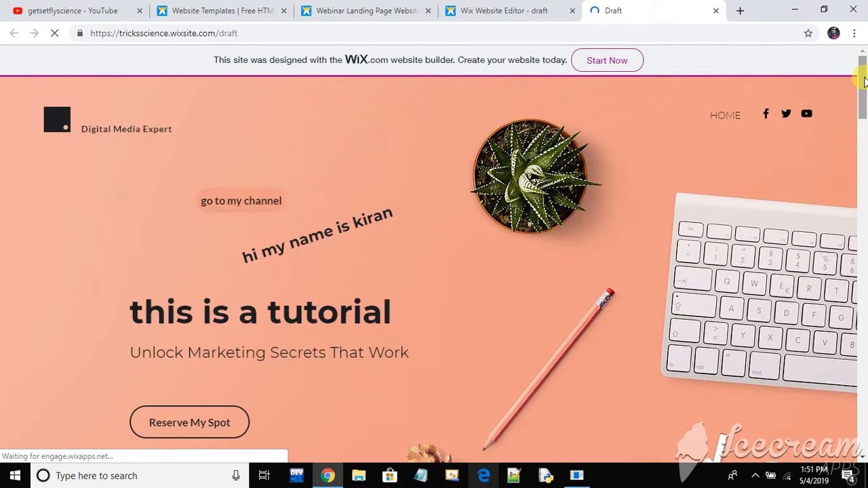
Examine the published page from its header through the YouTube and sign-up sections to the footer, and return to its beginning.
left_click_drag(865, 100, 865, 116)
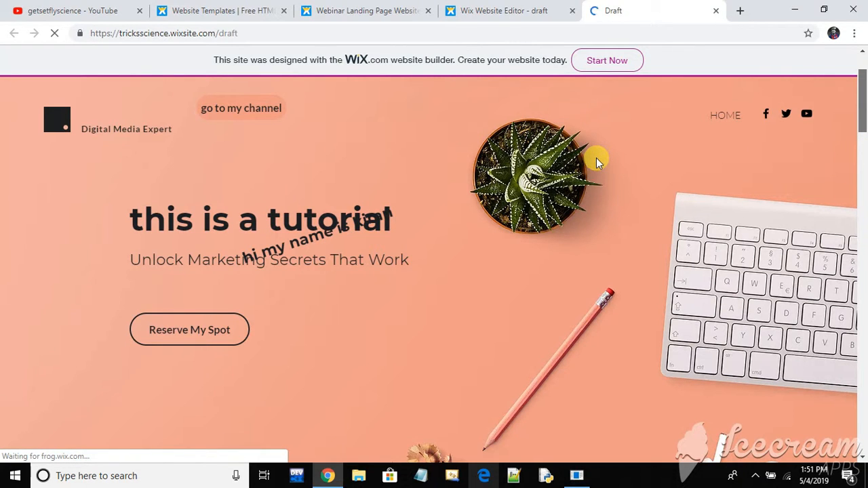
scroll(596, 157, "down", 3)
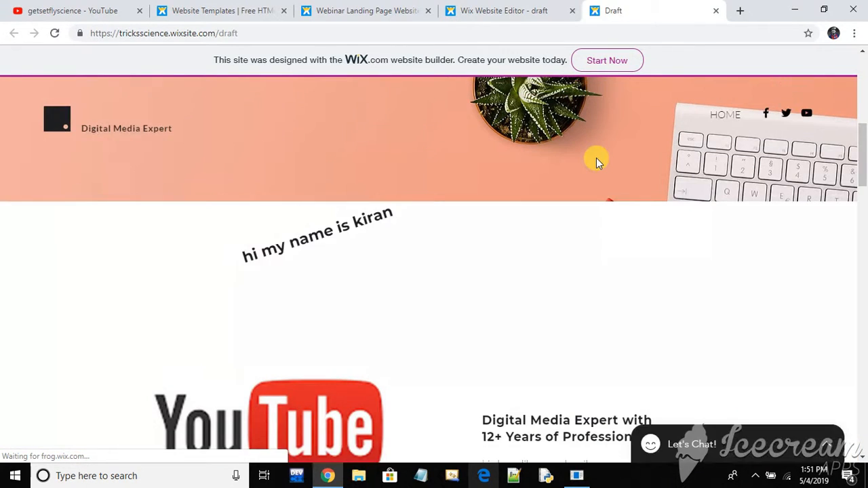
scroll(596, 157, "up", 4)
scroll(596, 157, "down", 4)
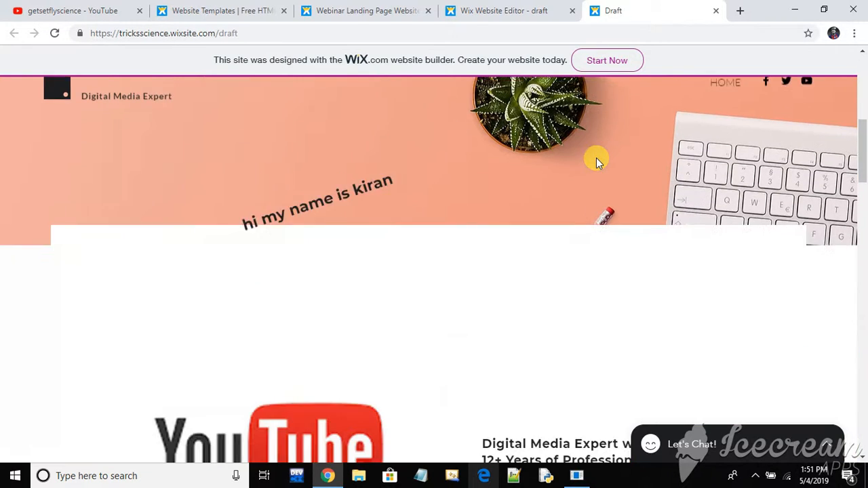
scroll(596, 157, "down", 10)
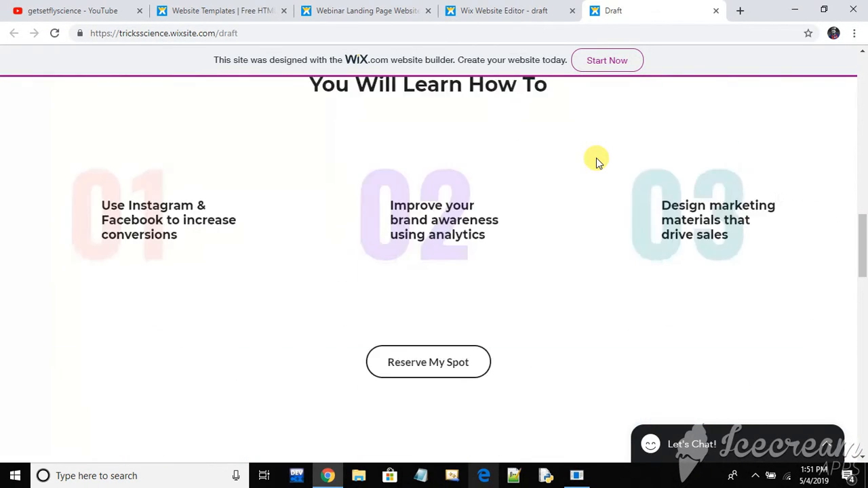
scroll(596, 157, "down", 10)
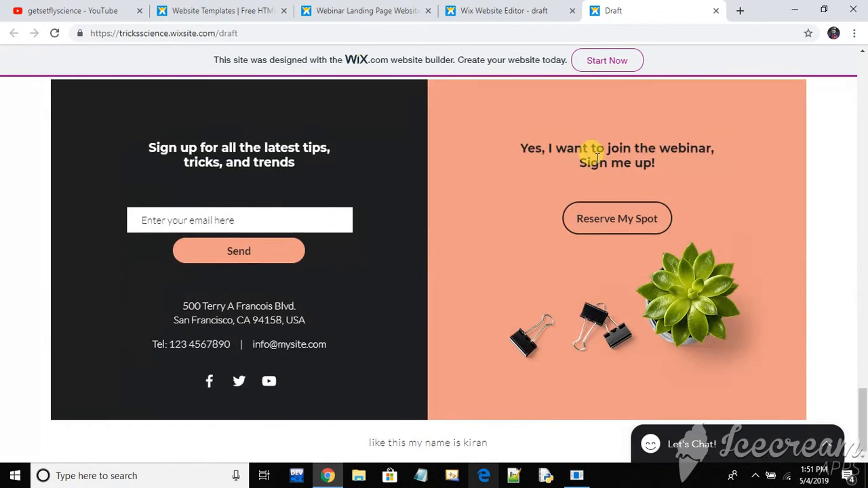
scroll(596, 157, "up", 15)
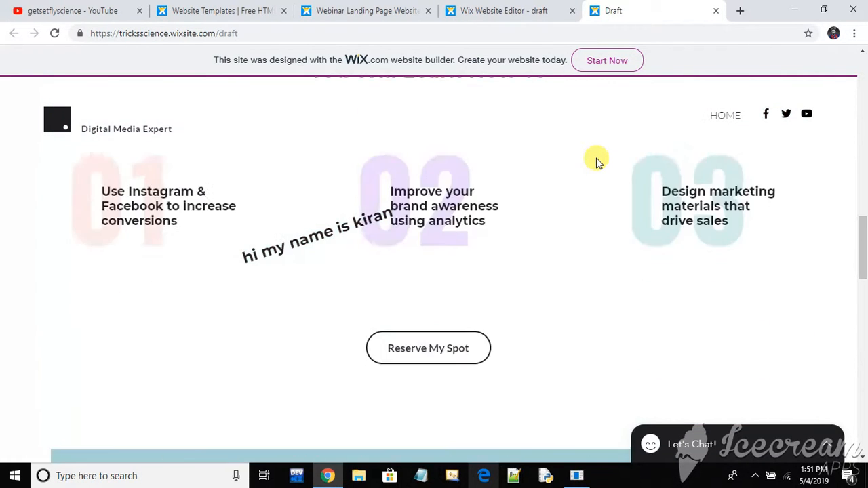
scroll(596, 161, "up", 5)
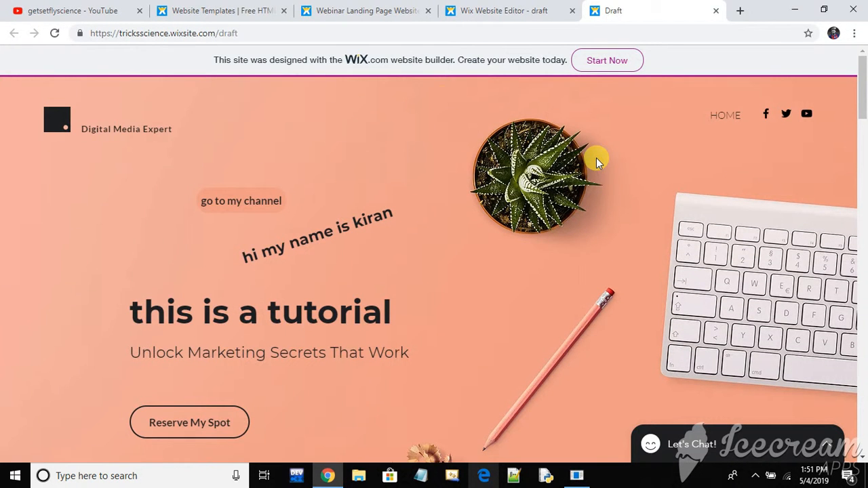